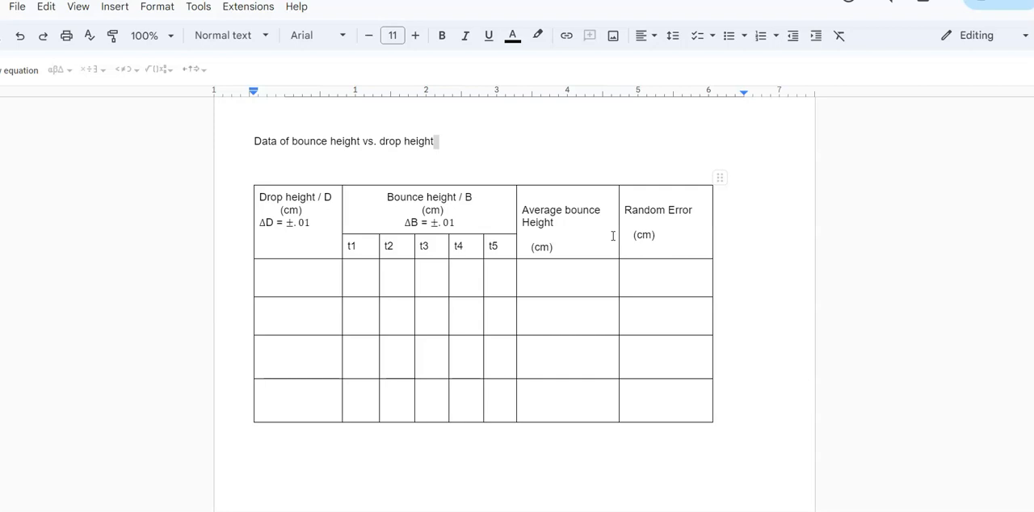
Create a new blank document and insert a 4 x 4 table
{"action": "left_click", "coordinate": [17, 10]}
{"action": "mouse_move", "coordinate": [40, 33]}
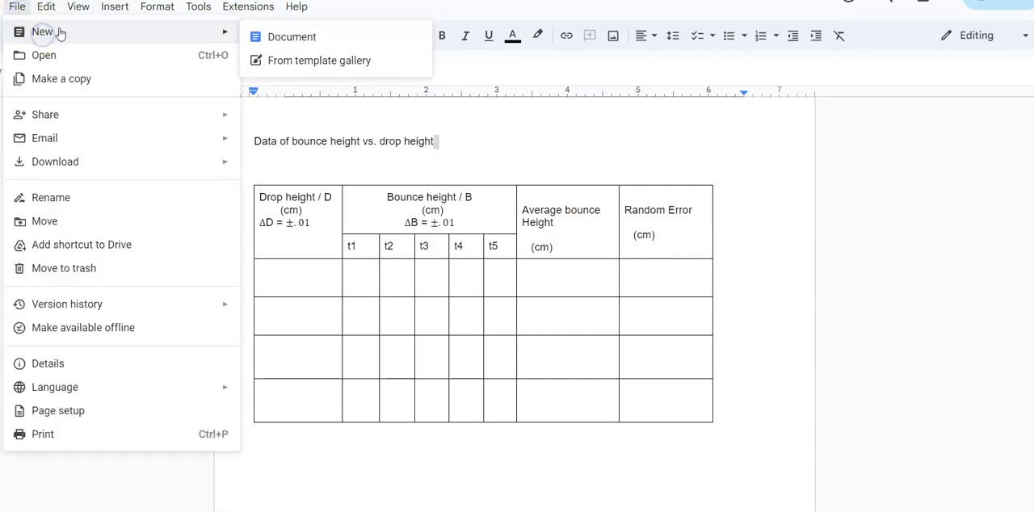
{"action": "left_click", "coordinate": [283, 38]}
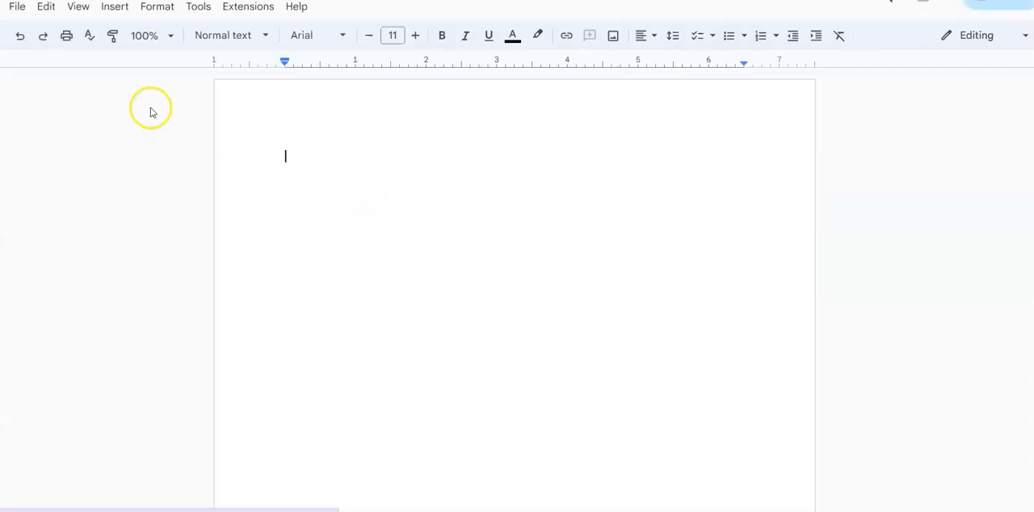
{"action": "left_click", "coordinate": [111, 8]}
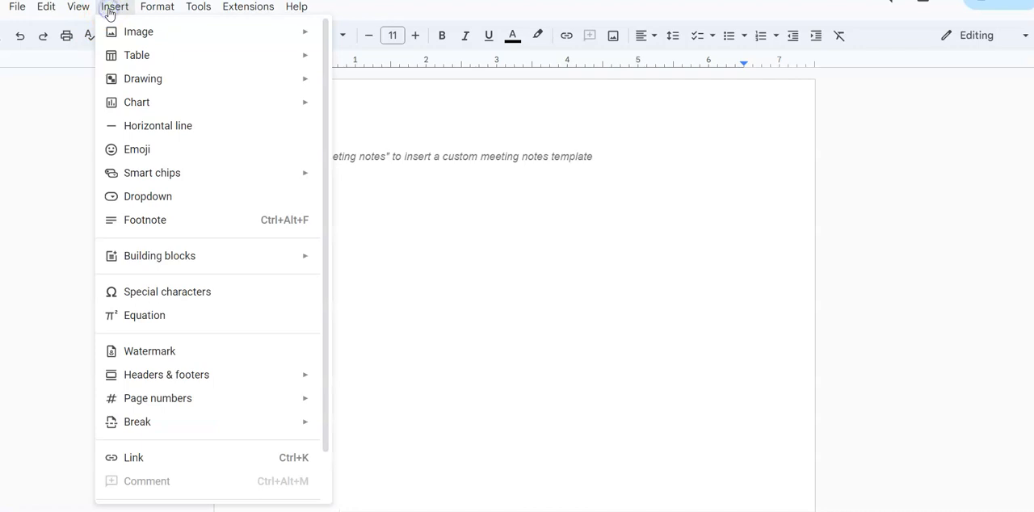
{"action": "mouse_move", "coordinate": [141, 58]}
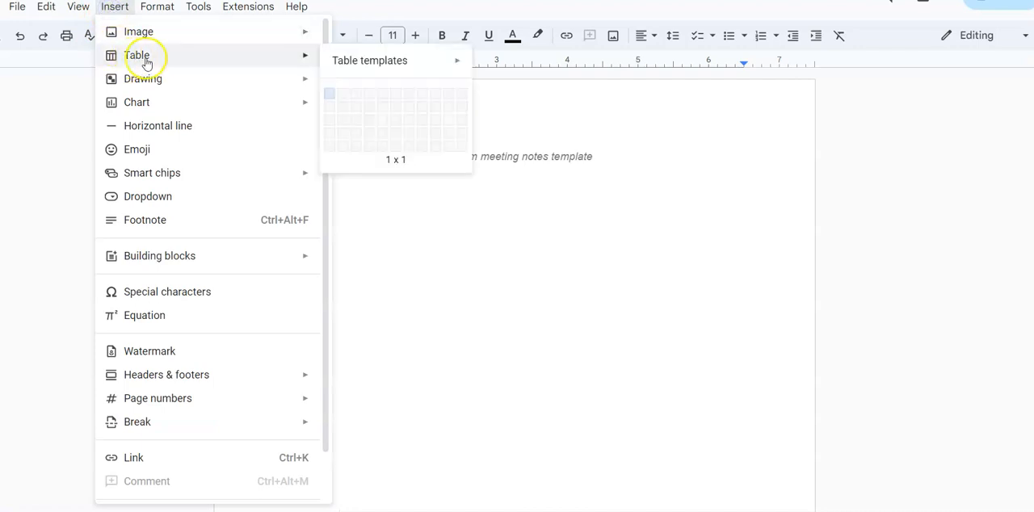
{"action": "left_click", "coordinate": [368, 133]}
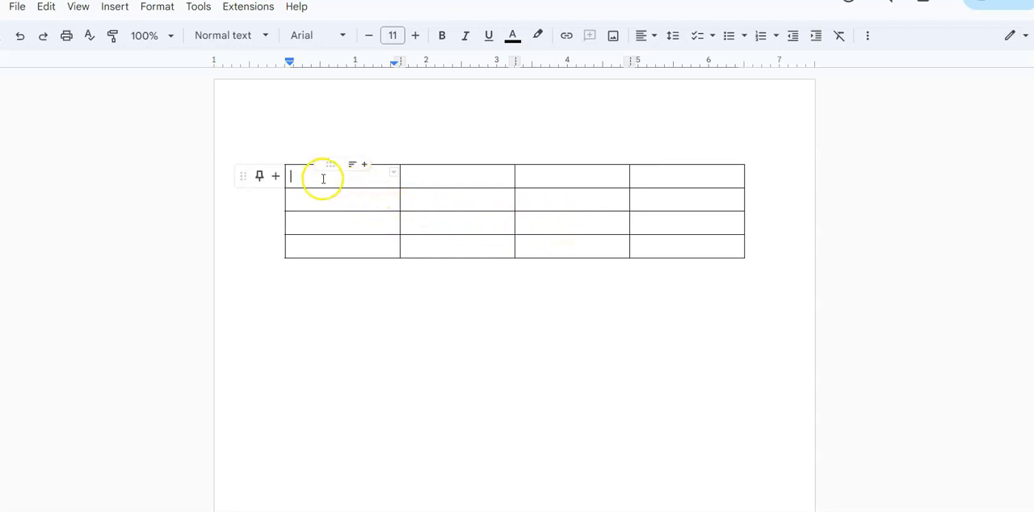
Make all four table rows taller and narrow the whole table to about 5.6 inches wide
{"action": "left_click_drag", "start_coordinate": [309, 176], "coordinate": [695, 258]}
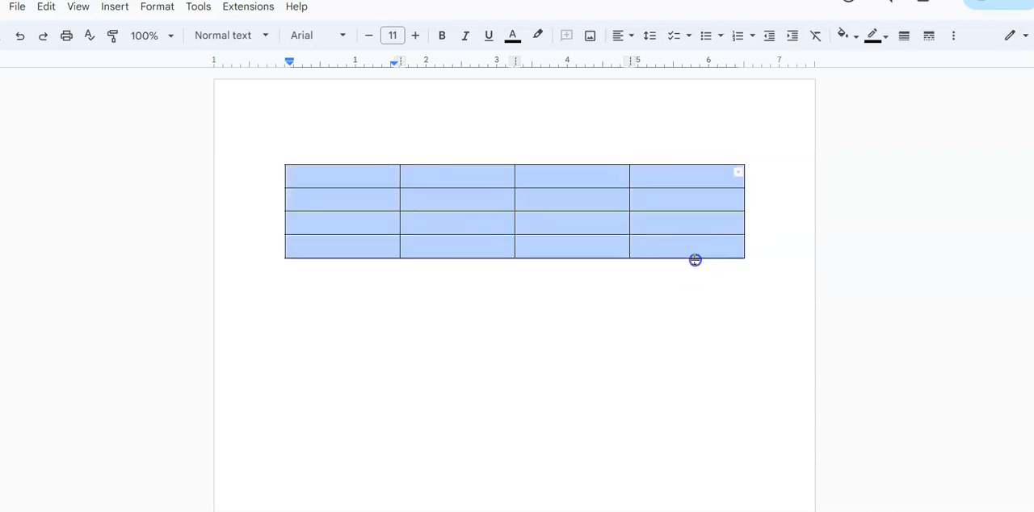
{"action": "left_click_drag", "start_coordinate": [695, 259], "coordinate": [677, 332]}
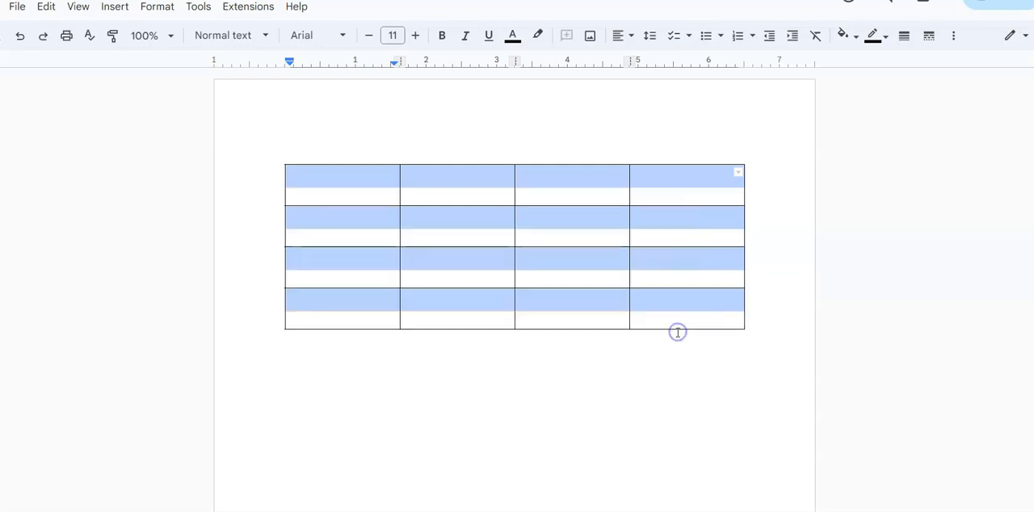
{"action": "left_click_drag", "start_coordinate": [744, 265], "coordinate": [680, 273]}
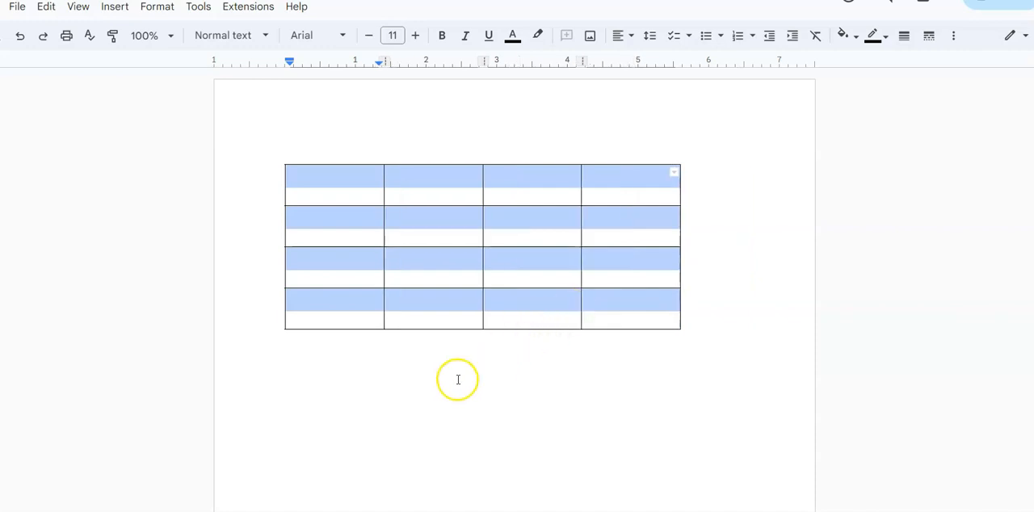
{"action": "left_click", "coordinate": [432, 378]}
Enter the header "Bounce height / B" with "(cm)" on a second line in the table's first cell
{"action": "left_click", "coordinate": [318, 187]}
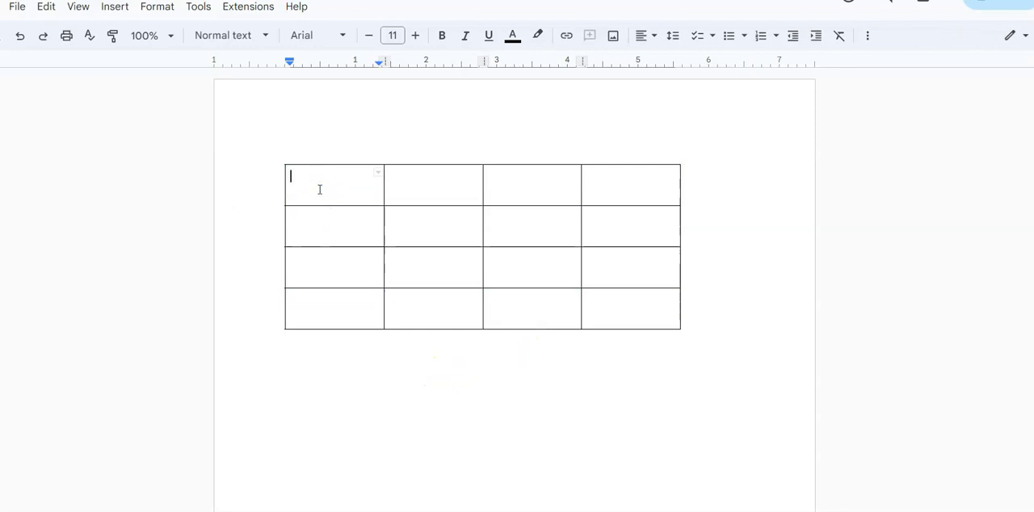
{"action": "type", "text": "Bounce height"}
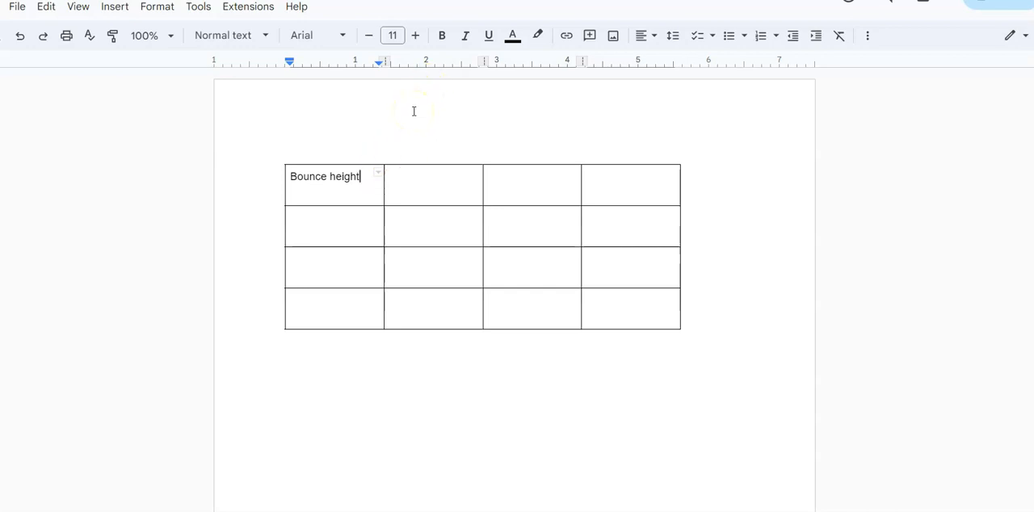
{"action": "type", "text": "/ "}
{"action": "type", "text": "E"}
{"action": "type", "text": "(cm"}
{"action": "type", "text": ")"}
Add a third line "ΔB=.01" below "(cm)" in the header cell, inserting the Δ as an equation symbol
{"action": "left_click", "coordinate": [331, 194]}
{"action": "key", "text": "Return"}
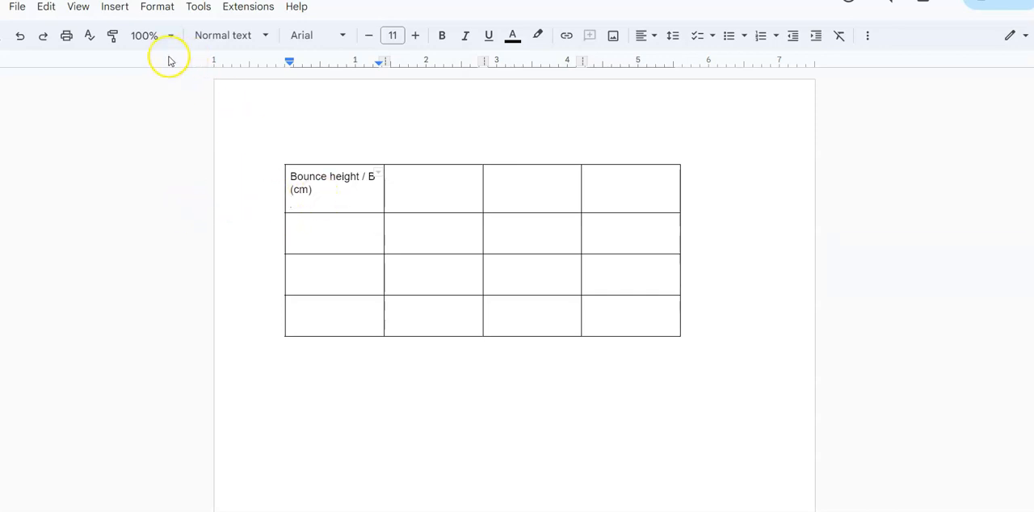
{"action": "left_click", "coordinate": [114, 7]}
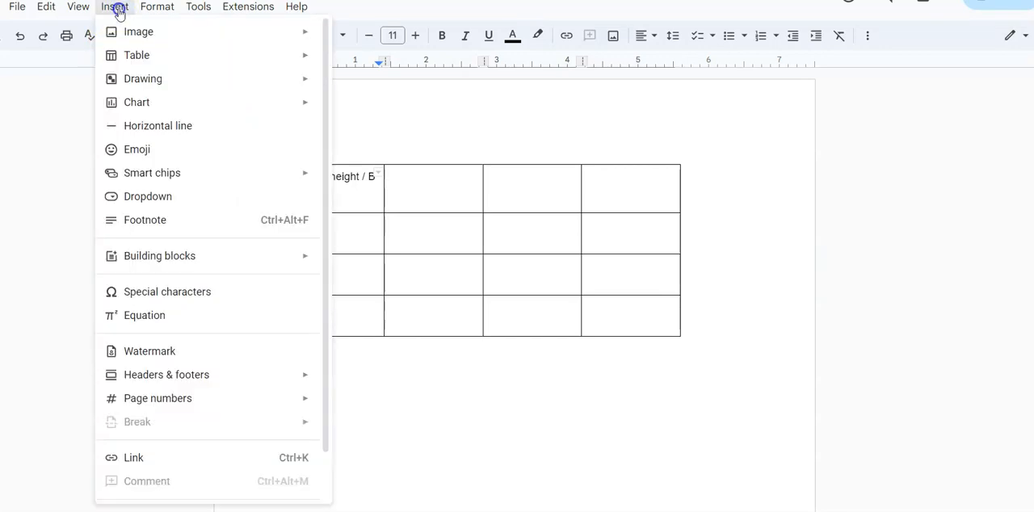
{"action": "left_click", "coordinate": [139, 316]}
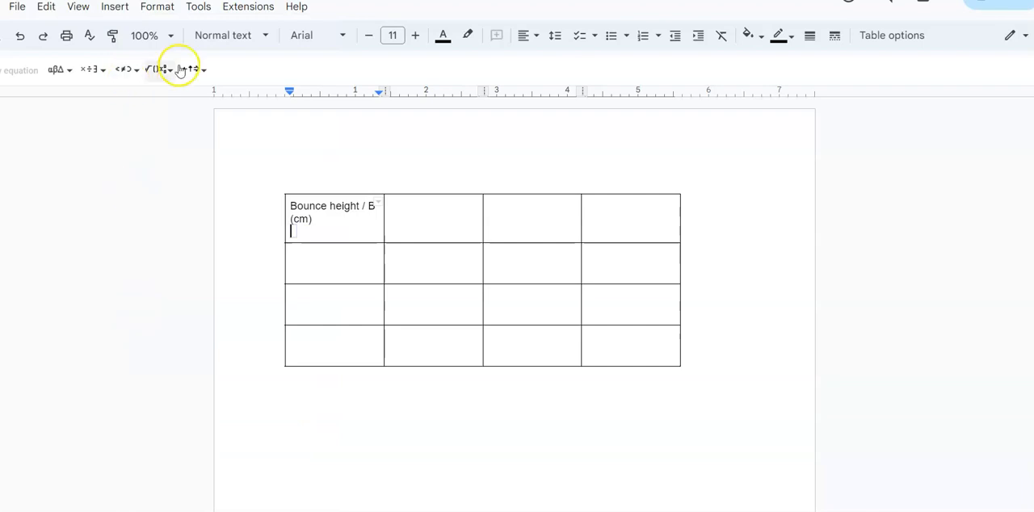
{"action": "left_click", "coordinate": [58, 71]}
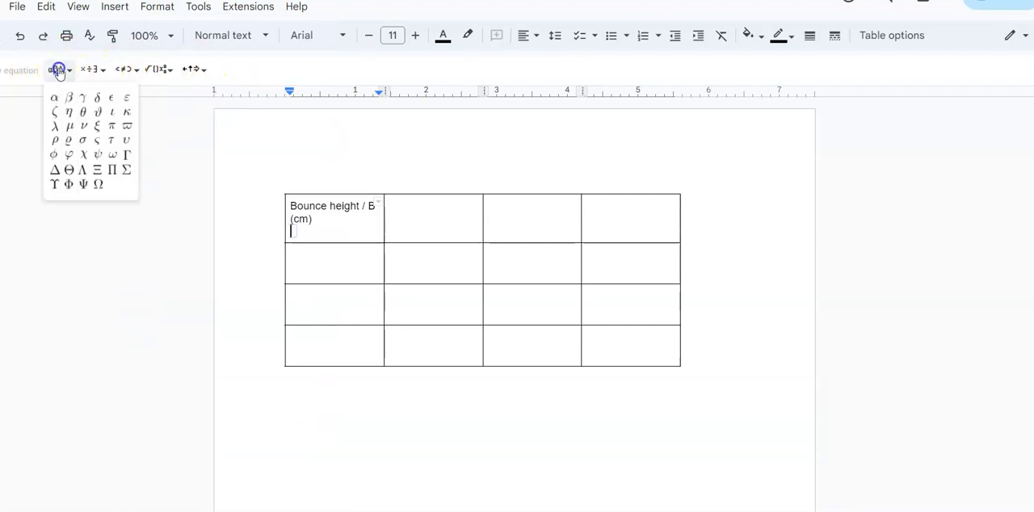
{"action": "left_click", "coordinate": [53, 176]}
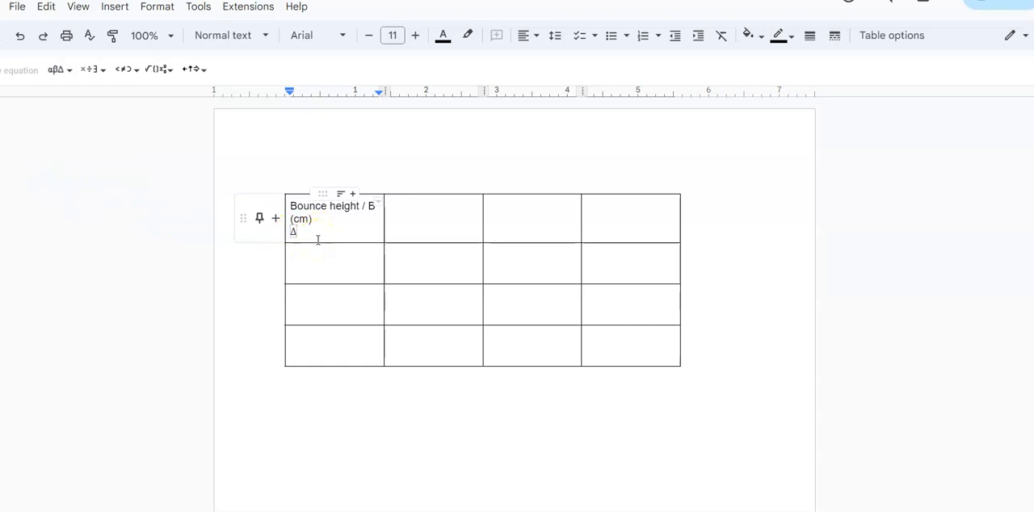
{"action": "key", "text": "Right"}
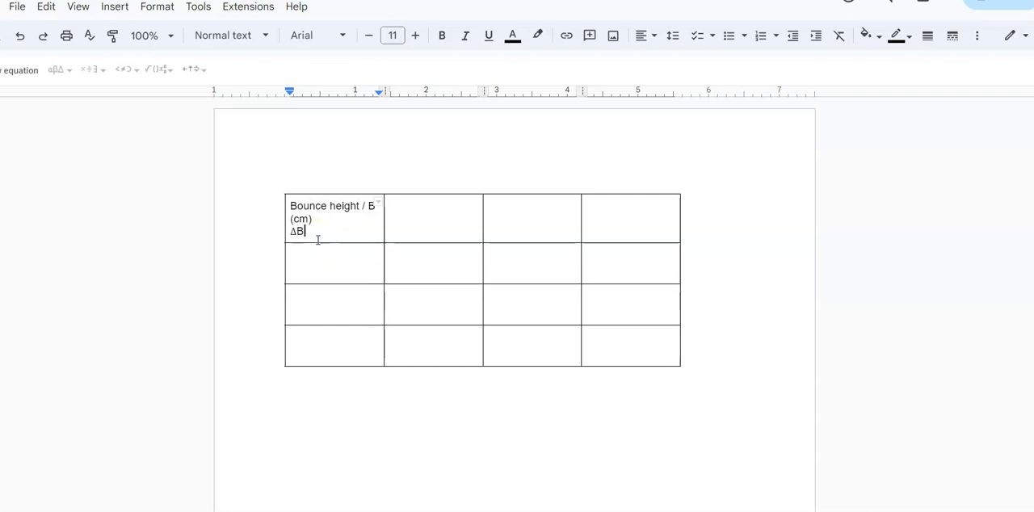
{"action": "type", "text": "B=.01"}
Center the text of the bounce height header cell and add a blank line between "(cm)" and "ΔB=.01"
{"action": "left_click", "coordinate": [337, 230]}
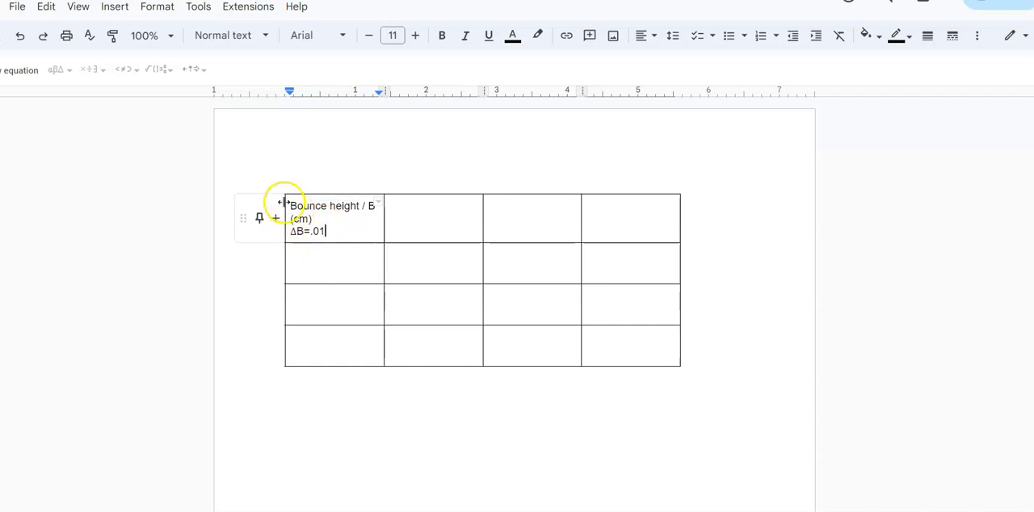
{"action": "left_click_drag", "start_coordinate": [288, 206], "coordinate": [337, 231]}
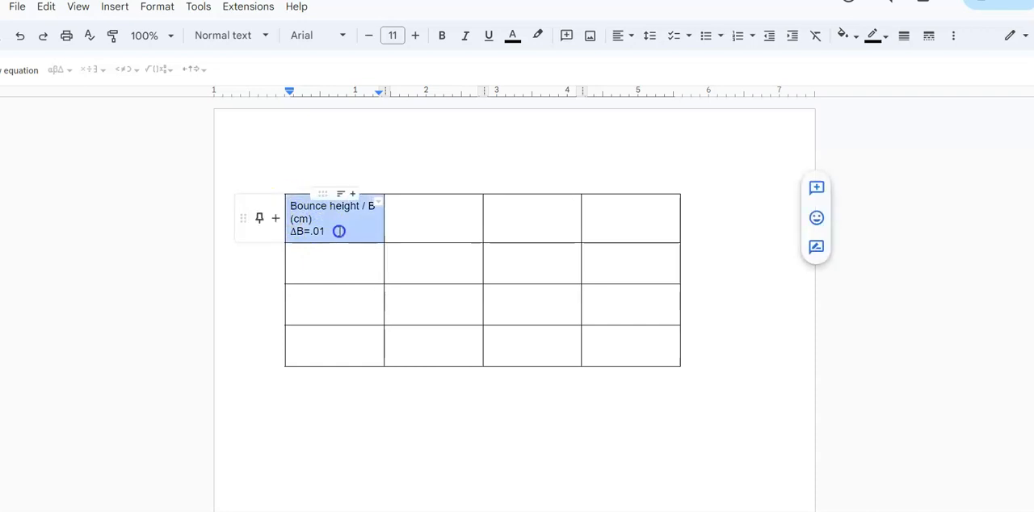
{"action": "left_click", "coordinate": [620, 38]}
{"action": "left_click", "coordinate": [643, 64]}
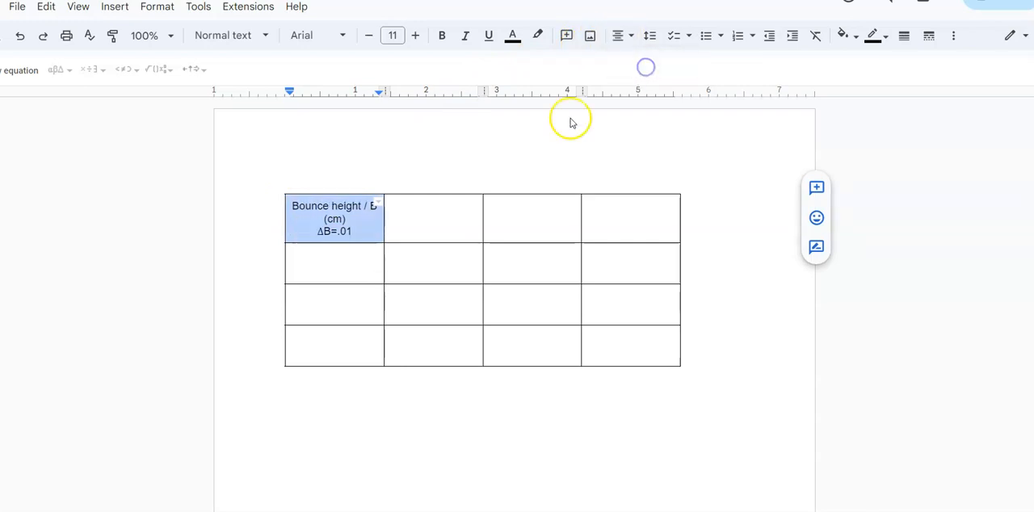
{"action": "left_click", "coordinate": [348, 239]}
{"action": "left_click", "coordinate": [352, 219]}
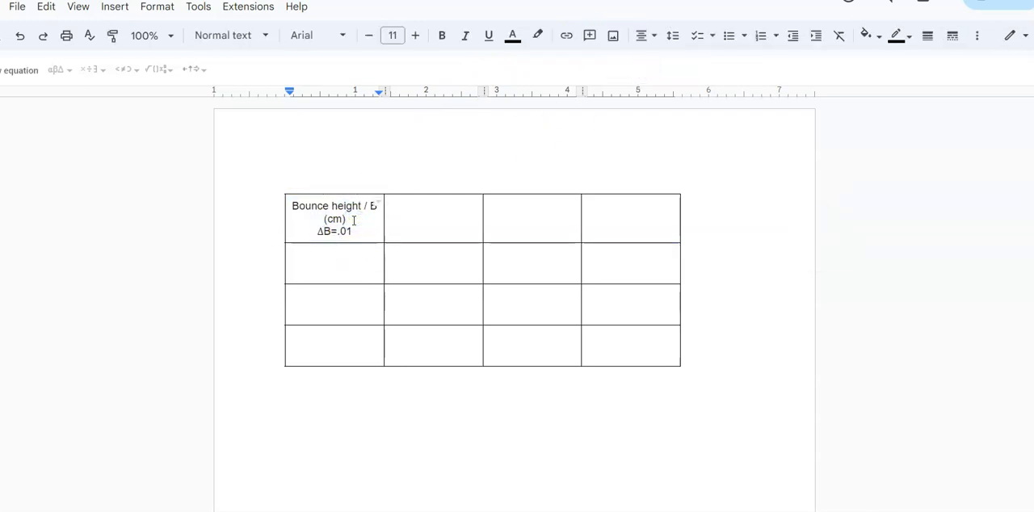
{"action": "key", "text": "Return"}
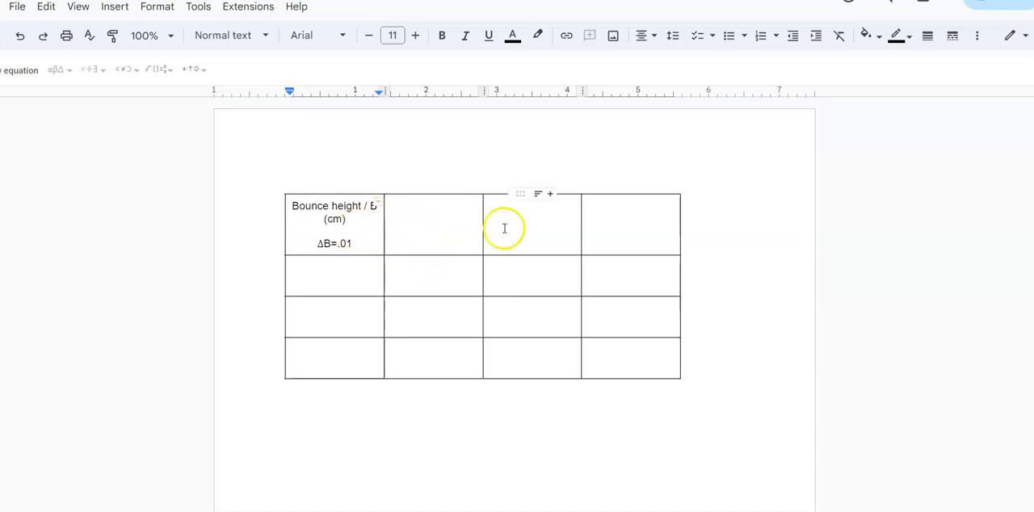
Widen the table's second column to about 2.2 inches by moving its border with the third column
{"action": "left_click", "coordinate": [427, 215]}
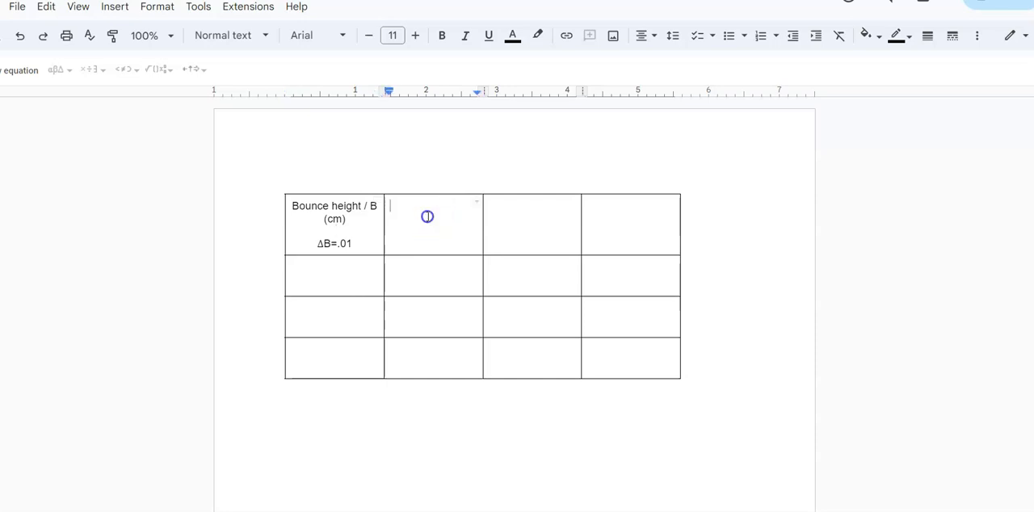
{"action": "left_click_drag", "start_coordinate": [426, 215], "coordinate": [431, 356]}
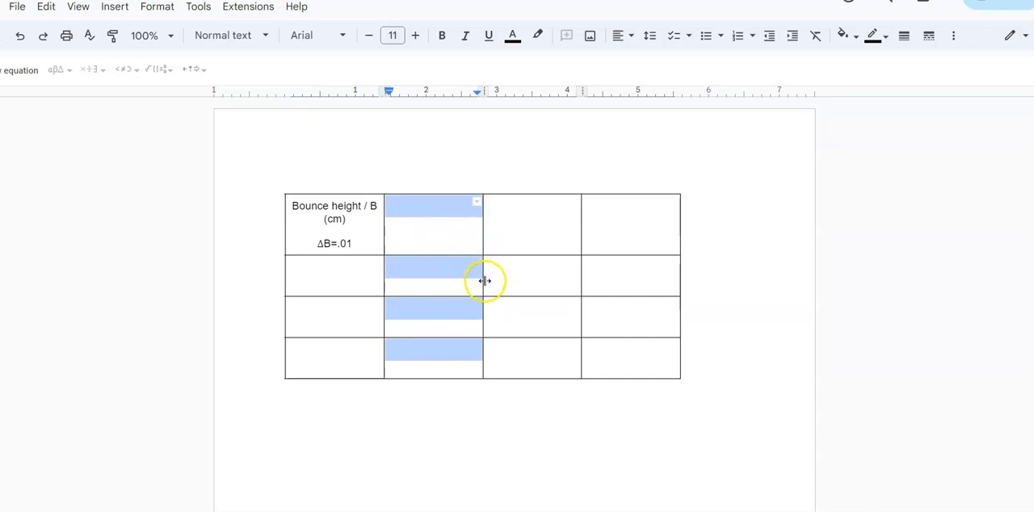
{"action": "left_click_drag", "start_coordinate": [483, 281], "coordinate": [541, 281]}
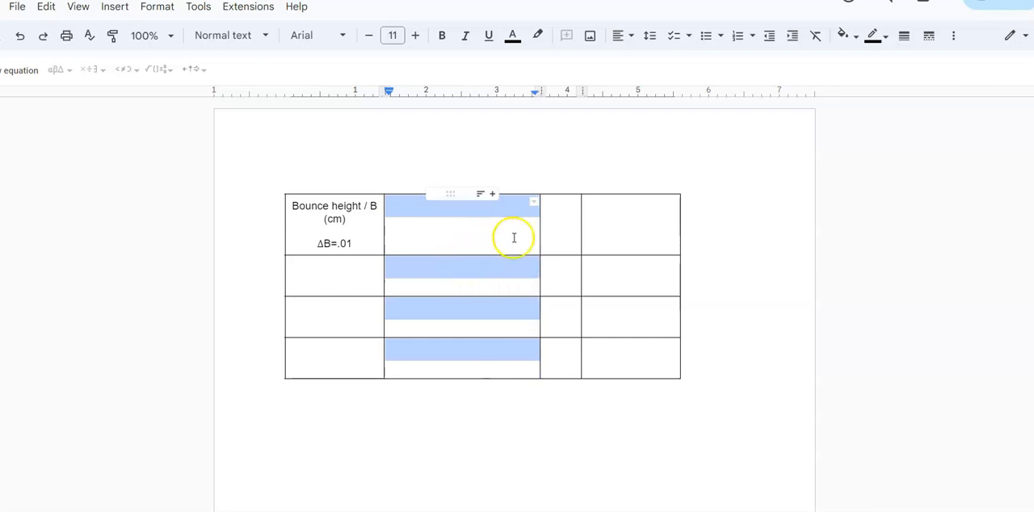
{"action": "left_click", "coordinate": [451, 229]}
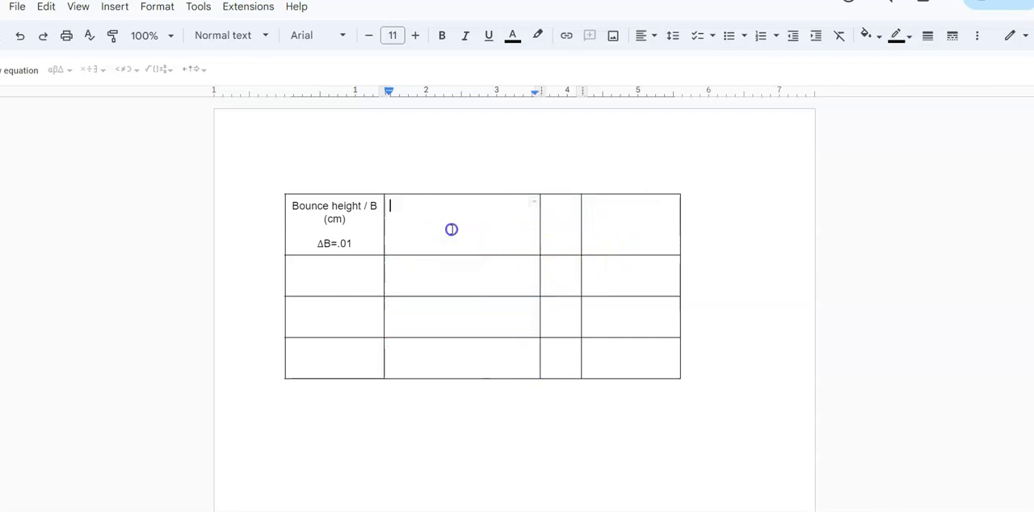
{"action": "left_click_drag", "start_coordinate": [414, 224], "coordinate": [460, 356]}
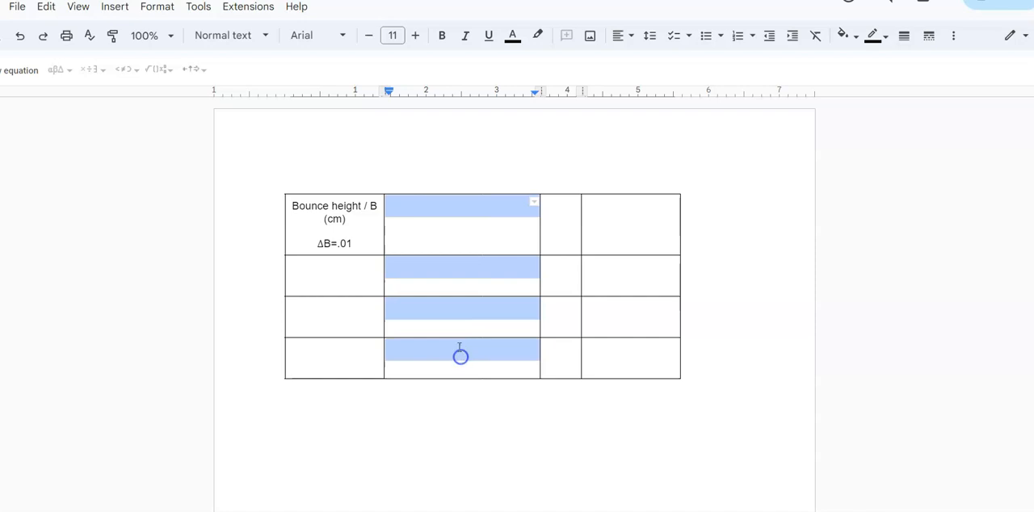
{"action": "right_click", "coordinate": [448, 228]}
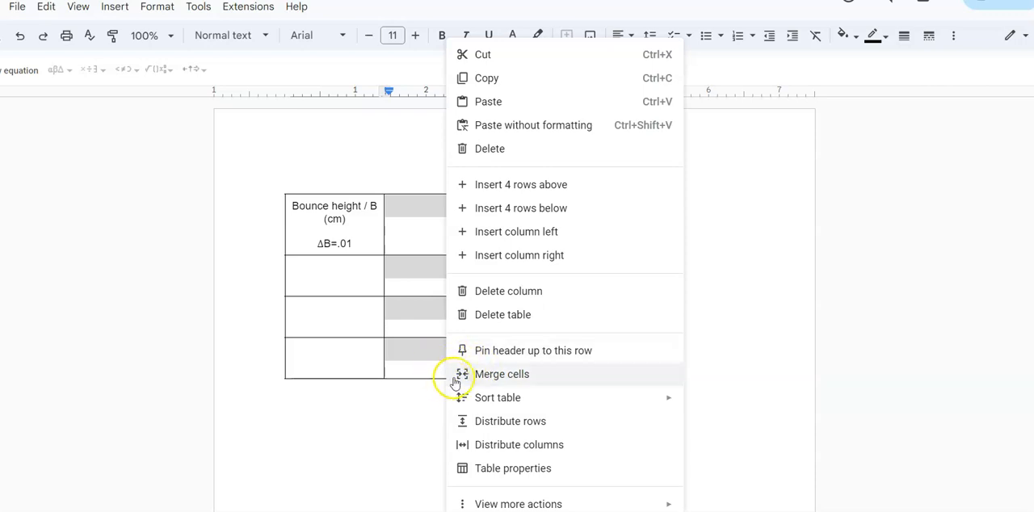
{"action": "left_click", "coordinate": [427, 389]}
Merge the four cells of the table's second column into one cell
{"action": "left_click_drag", "start_coordinate": [419, 226], "coordinate": [475, 352]}
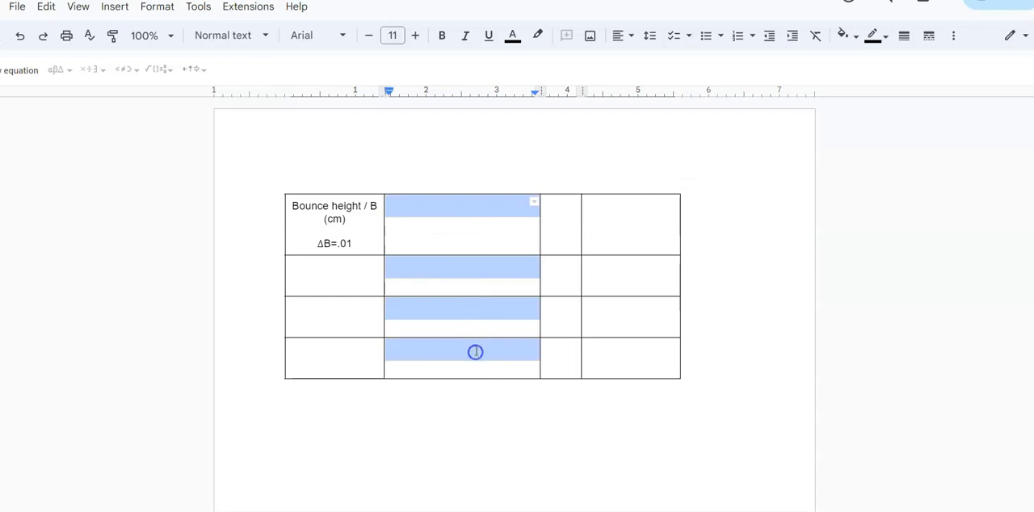
{"action": "right_click", "coordinate": [453, 261]}
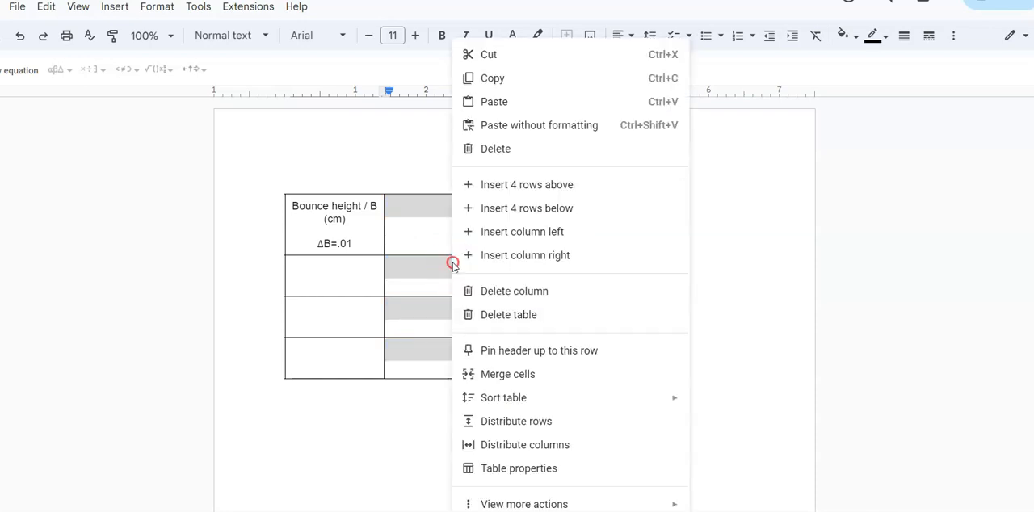
{"action": "left_click", "coordinate": [499, 371]}
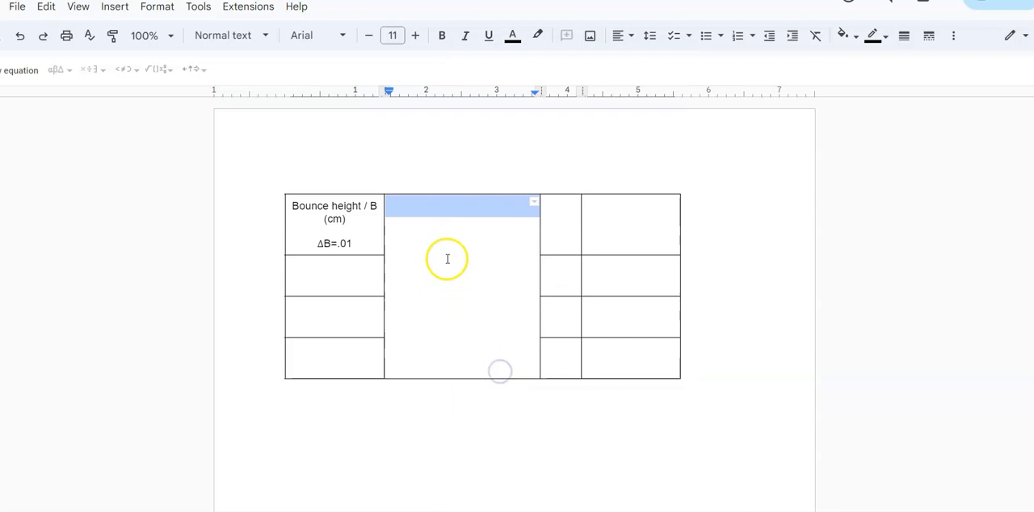
Split the merged cell in the second column into 6 columns and 4 rows
{"action": "left_click", "coordinate": [424, 249]}
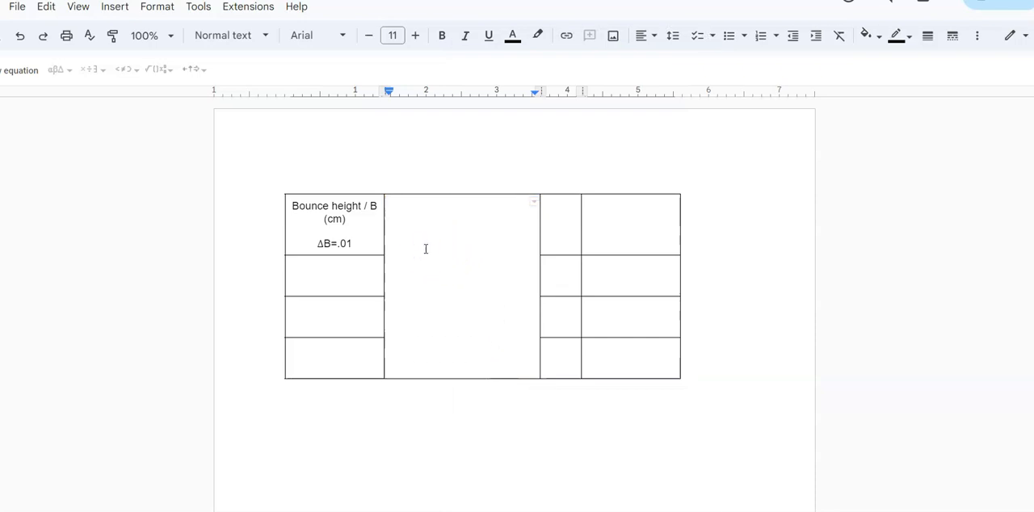
{"action": "right_click", "coordinate": [426, 249]}
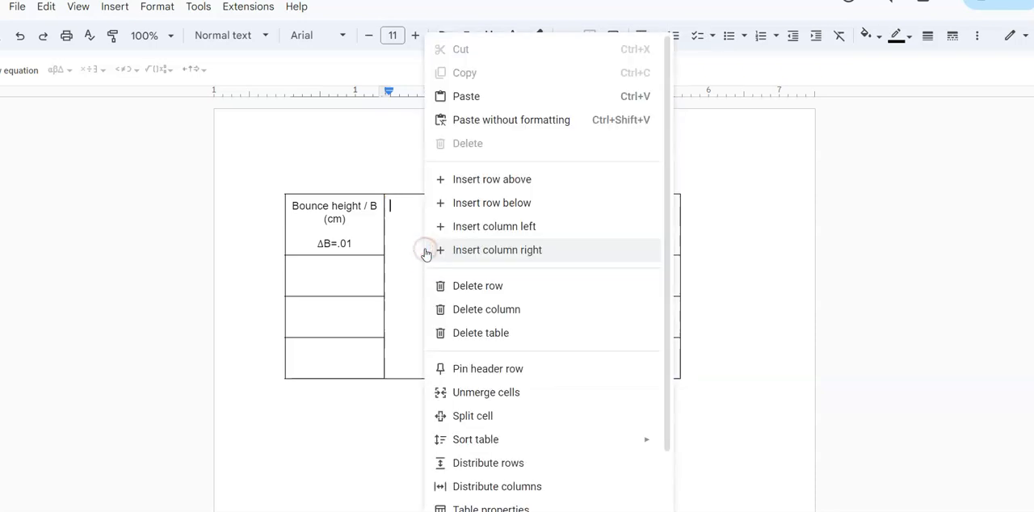
{"action": "left_click", "coordinate": [472, 417]}
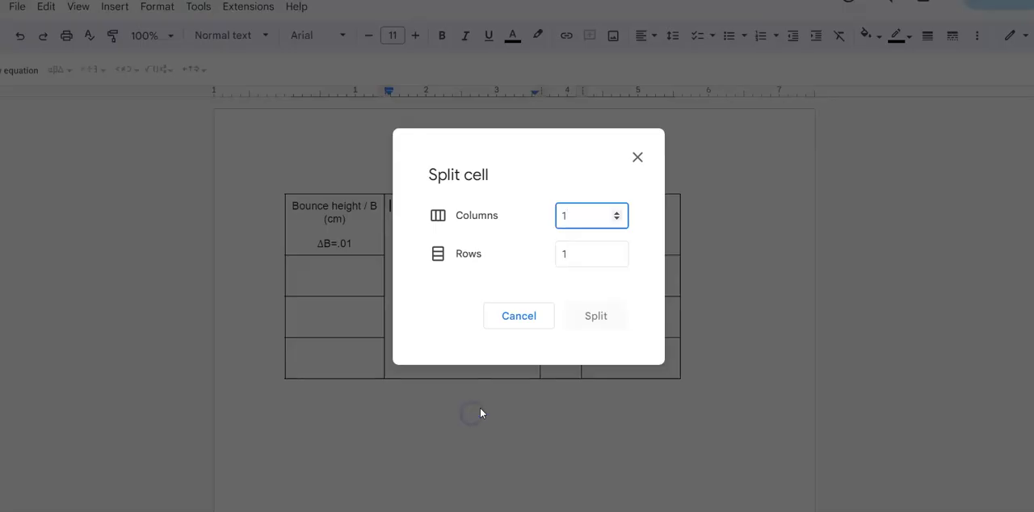
{"action": "left_click", "coordinate": [616, 214]}
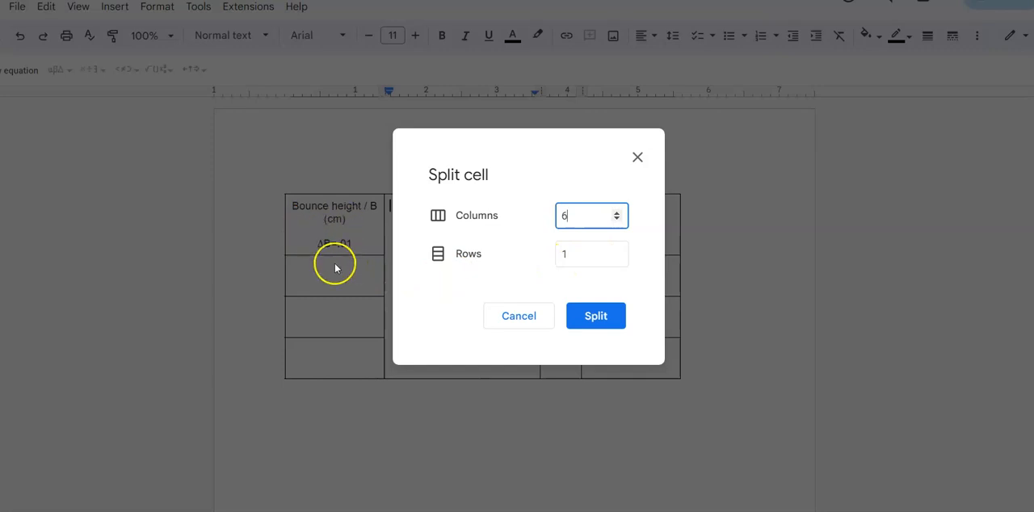
{"action": "left_click", "coordinate": [594, 253]}
{"action": "left_click", "coordinate": [616, 254]}
{"action": "left_click", "coordinate": [588, 315]}
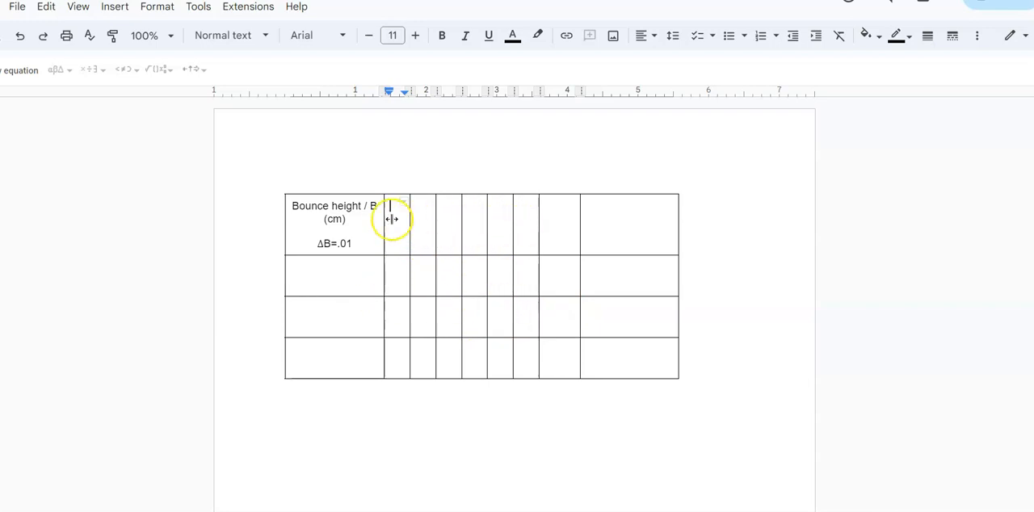
Merge the six small cells in the table's top row into one header cell
{"action": "left_click_drag", "start_coordinate": [399, 223], "coordinate": [515, 225]}
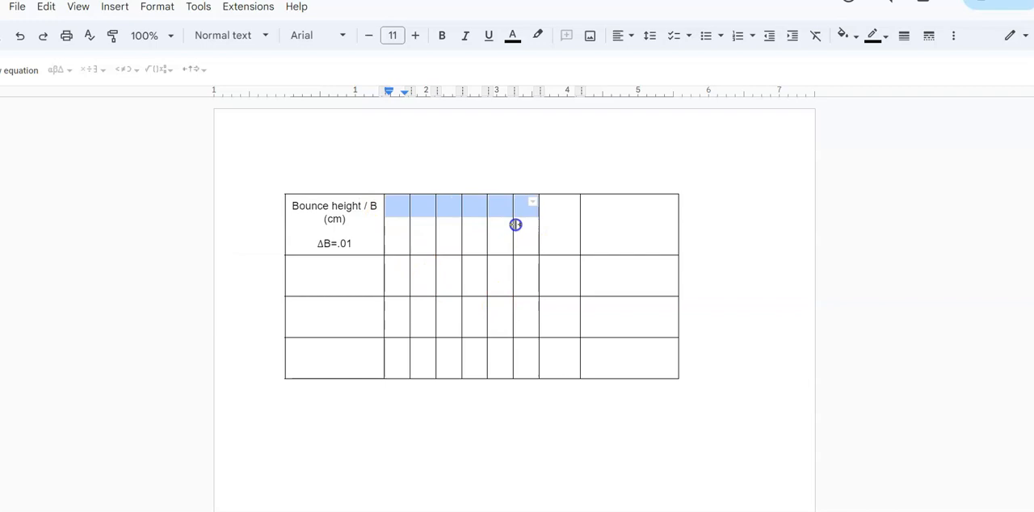
{"action": "right_click", "coordinate": [463, 226]}
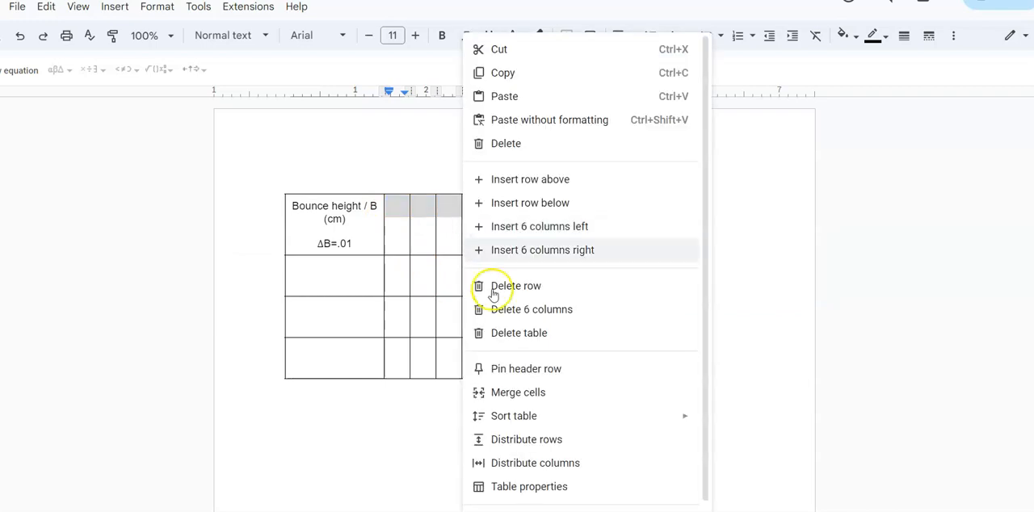
{"action": "left_click", "coordinate": [507, 393]}
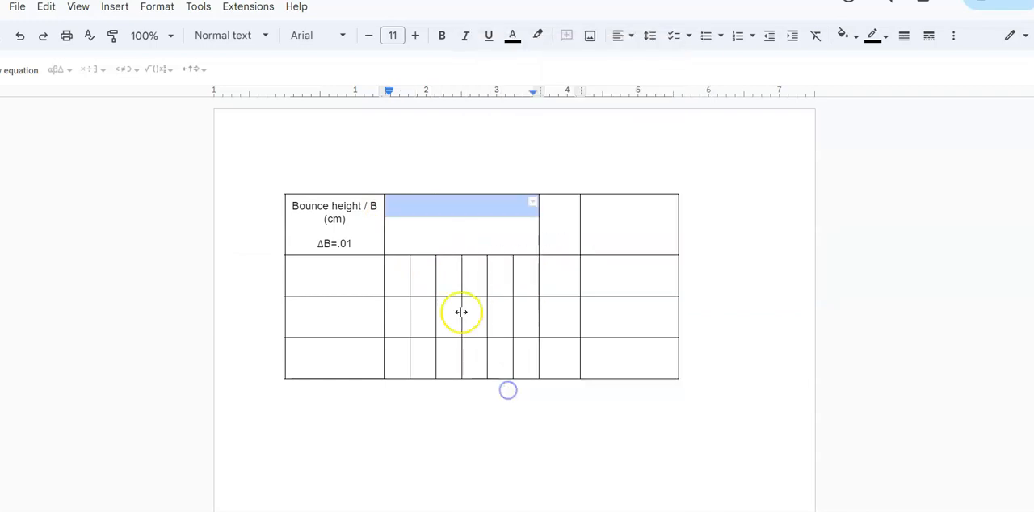
{"action": "left_click", "coordinate": [471, 228]}
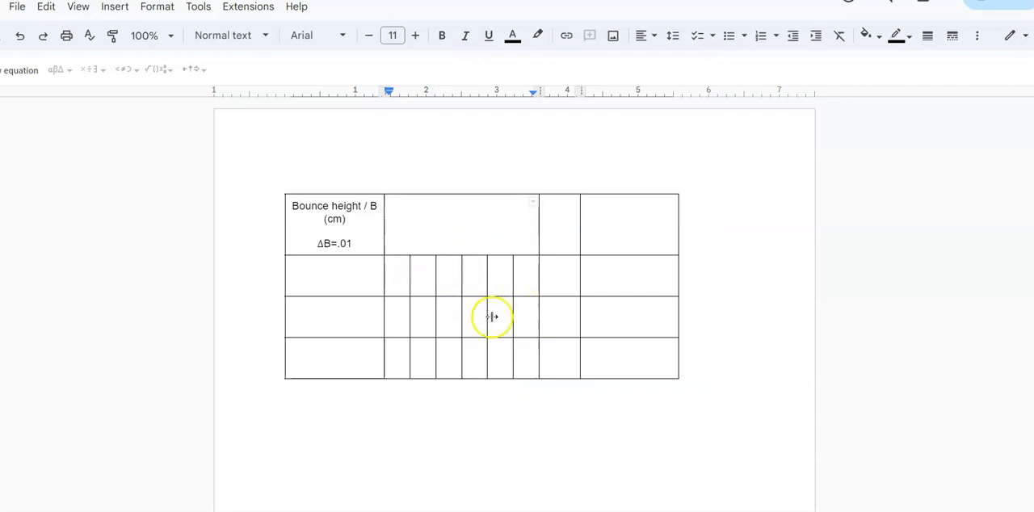
Widen the six narrow subcolumns evenly to about 0.43 inches each and the column after them to about 0.8 inches
{"action": "left_click_drag", "start_coordinate": [401, 281], "coordinate": [533, 367]}
{"action": "left_click_drag", "start_coordinate": [538, 328], "coordinate": [626, 323]}
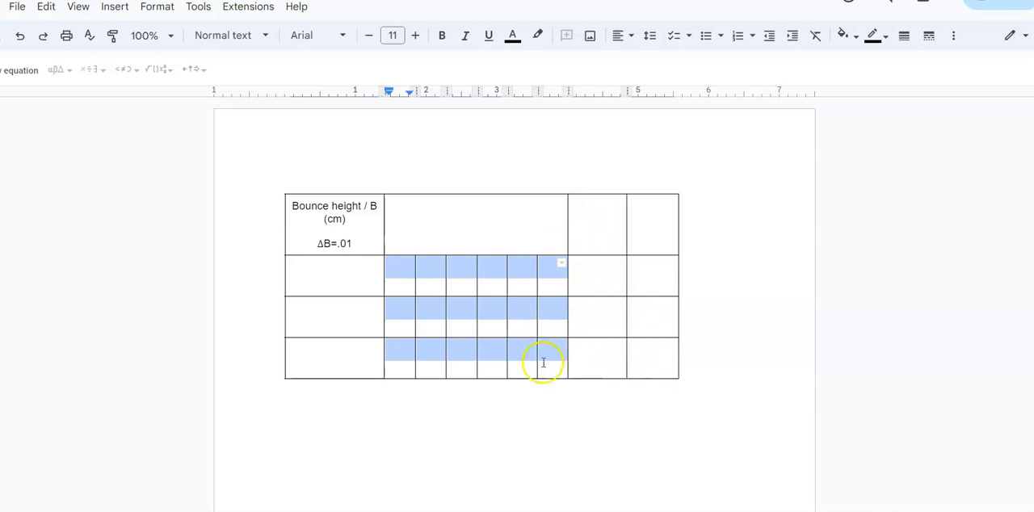
{"action": "left_click", "coordinate": [483, 325]}
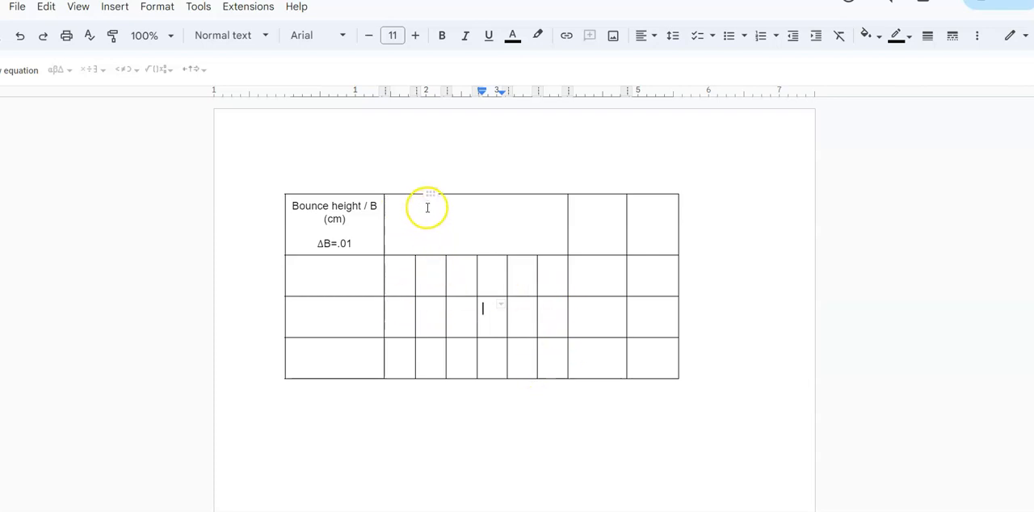
Change the first header cell to "Drop height / D" and its uncertainty symbol to ΔD
{"action": "left_click", "coordinate": [326, 206]}
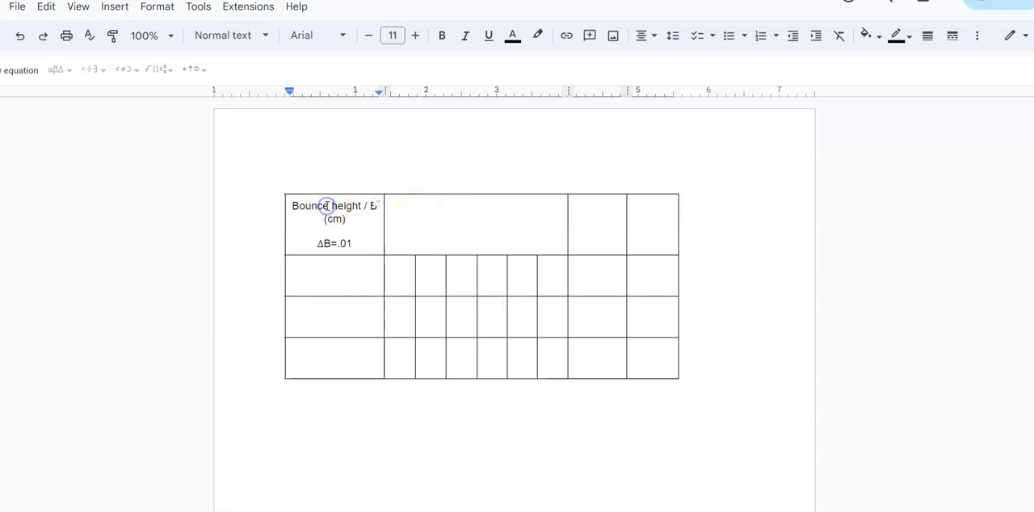
{"action": "left_click_drag", "start_coordinate": [328, 206], "coordinate": [299, 204]}
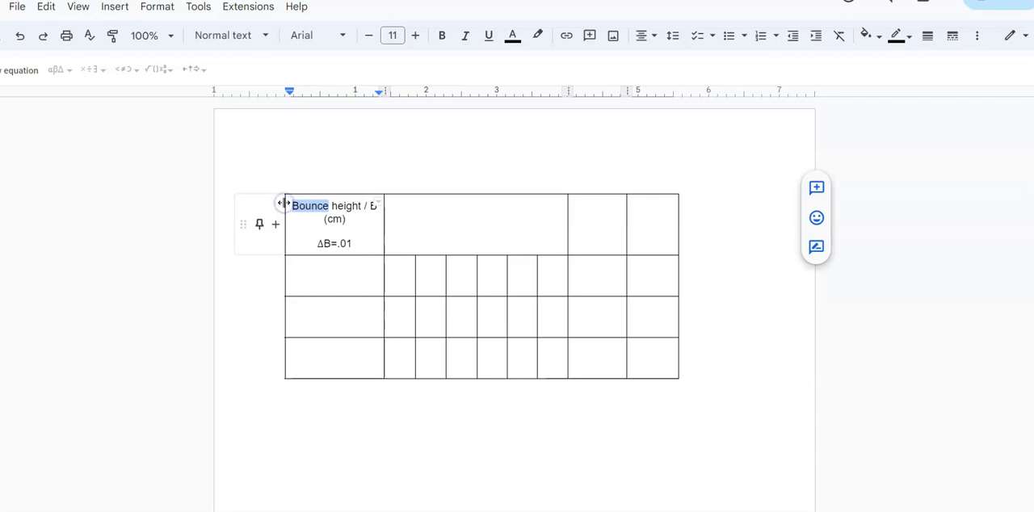
{"action": "type", "text": "Drop"}
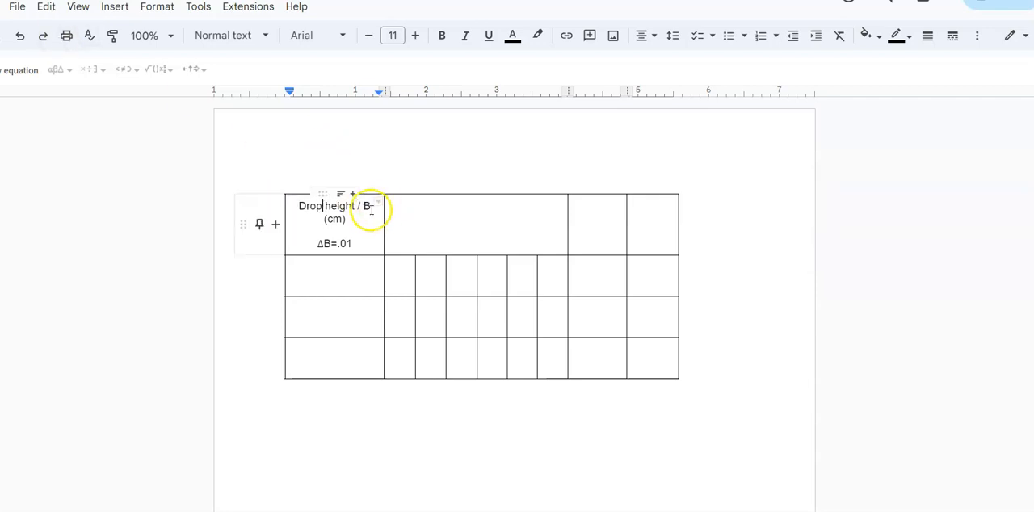
{"action": "left_click_drag", "start_coordinate": [370, 208], "coordinate": [362, 208]}
{"action": "type", "text": "D"}
{"action": "left_click", "coordinate": [327, 243]}
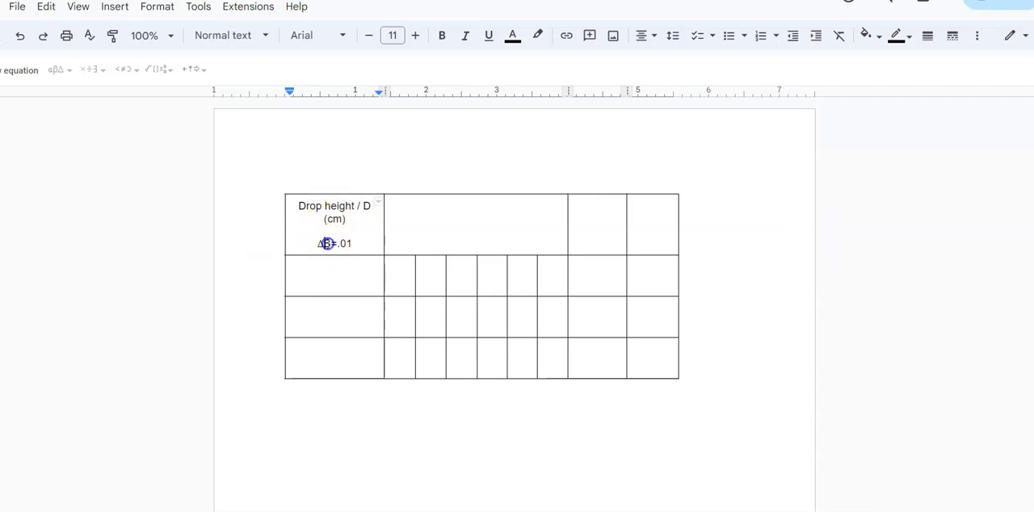
{"action": "left_click_drag", "start_coordinate": [323, 243], "coordinate": [330, 242]}
{"action": "type", "text": "D"}
Split the empty merged header cell above the six subcolumns into 1 column and 2 rows
{"action": "left_click", "coordinate": [420, 205]}
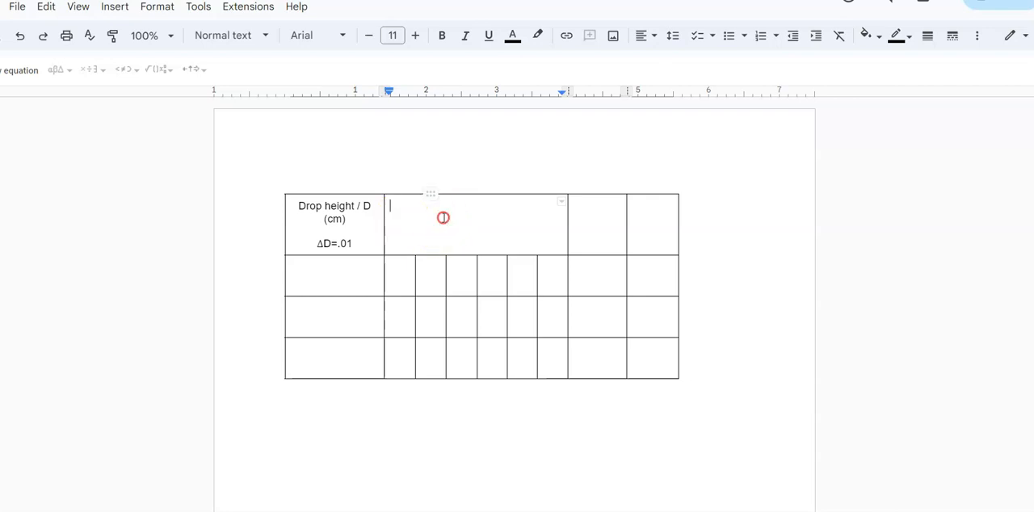
{"action": "right_click", "coordinate": [442, 217]}
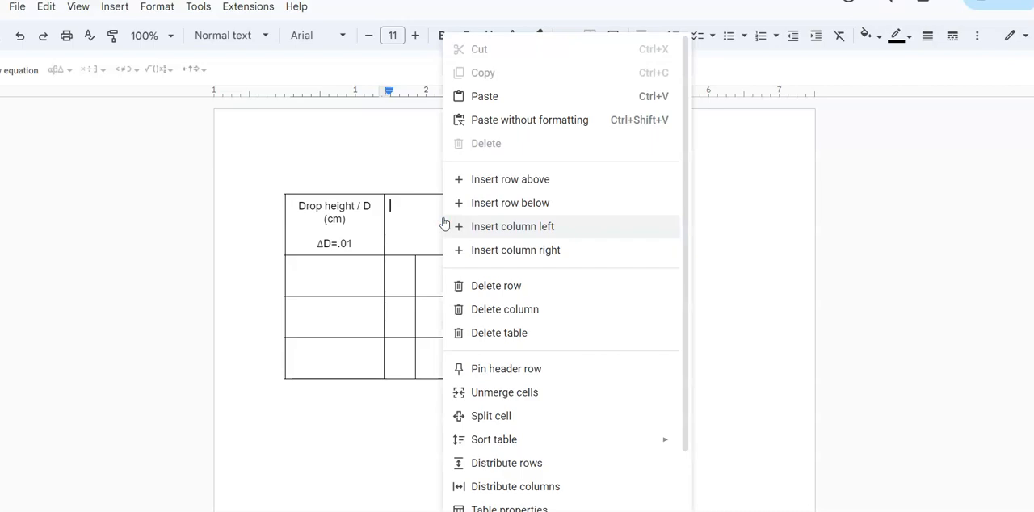
{"action": "left_click", "coordinate": [476, 415]}
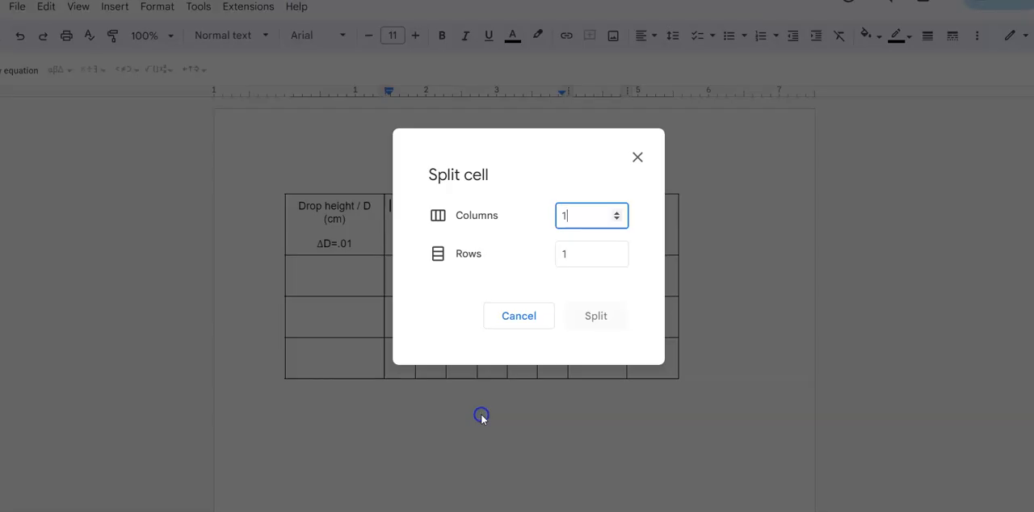
{"action": "left_click", "coordinate": [616, 250]}
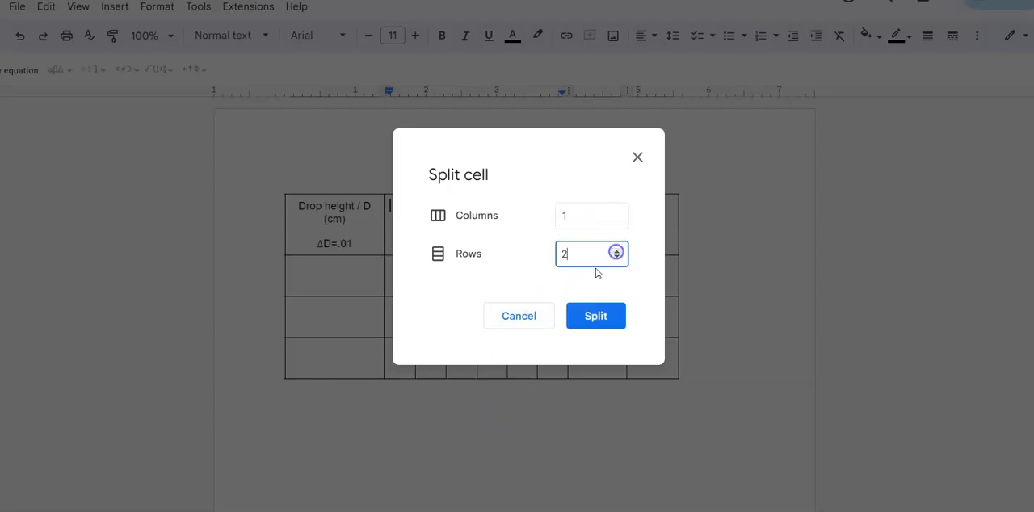
{"action": "left_click", "coordinate": [594, 317]}
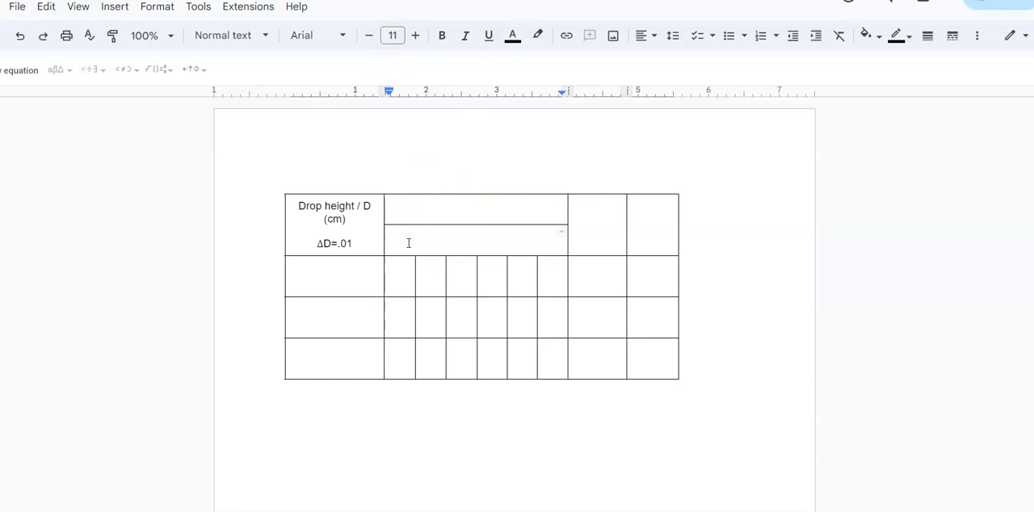
Split the lower of the two new header cells into 6 columns and 1 row
{"action": "right_click", "coordinate": [408, 243]}
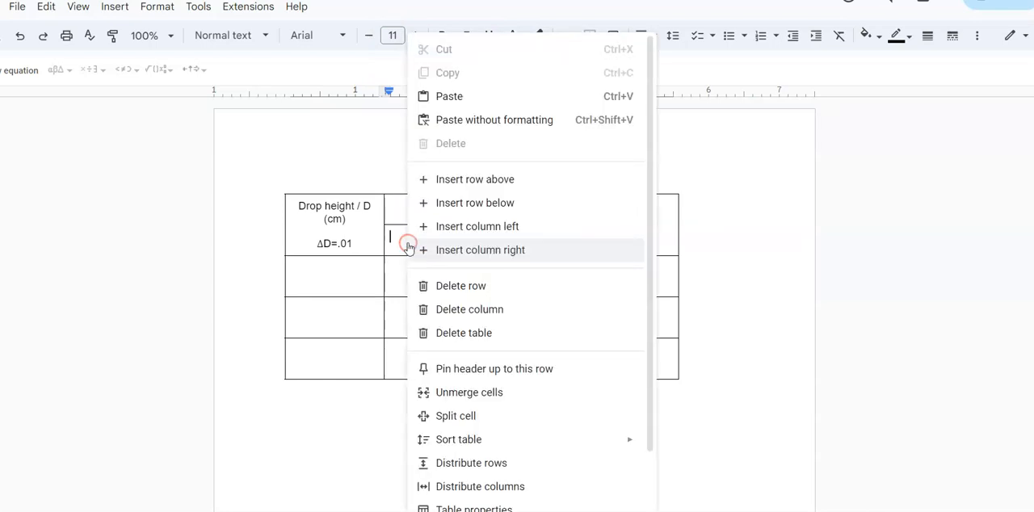
{"action": "left_click", "coordinate": [448, 418]}
{"action": "left_click", "coordinate": [614, 214]}
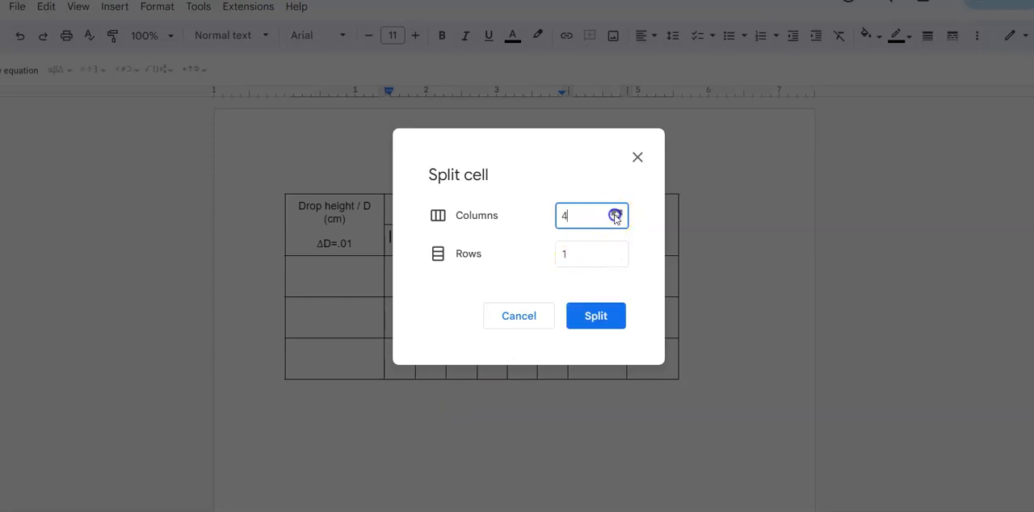
{"action": "left_click", "coordinate": [615, 214]}
{"action": "left_click", "coordinate": [595, 316]}
Enter "Bounce height / B" and "(cm)" on separate lines in the wide header cell, followed by a new line
{"action": "left_click", "coordinate": [441, 210]}
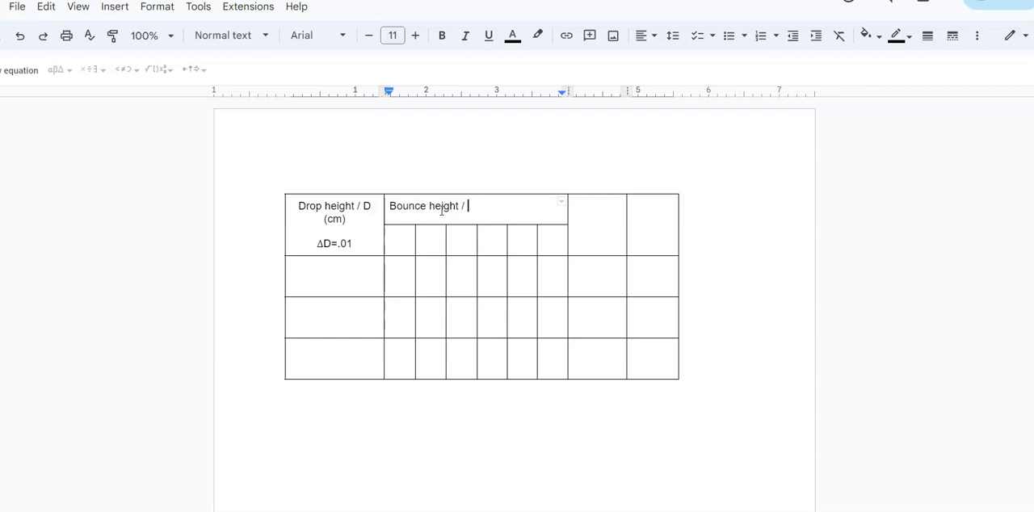
{"action": "type", "text": "B (cm"}
{"action": "key", "text": "Return"}
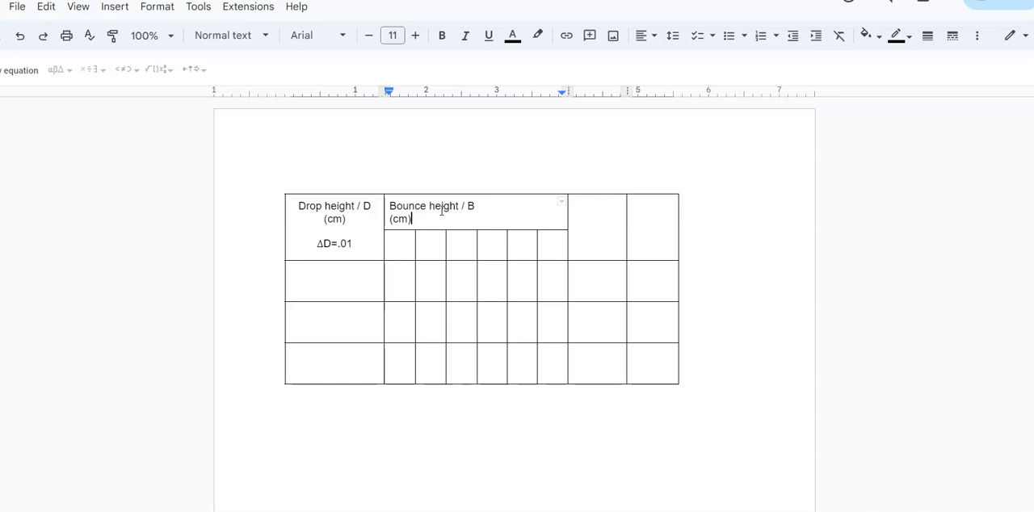
{"action": "key", "text": "Return"}
Copy the "ΔD=.01" line into the bounce height header below "(cm)" and edit it into a left-aligned "Δb=.05"
{"action": "left_click_drag", "start_coordinate": [355, 244], "coordinate": [317, 243]}
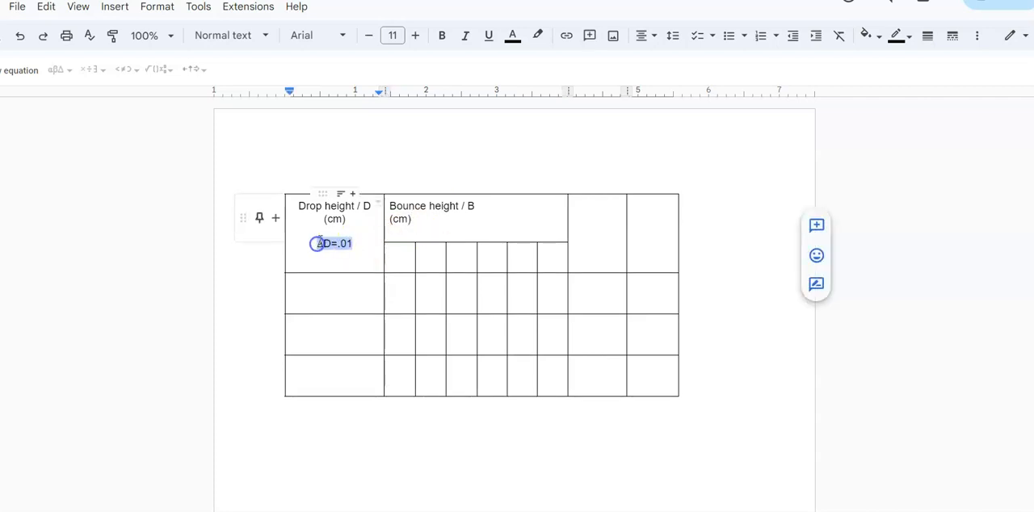
{"action": "left_click", "coordinate": [399, 231]}
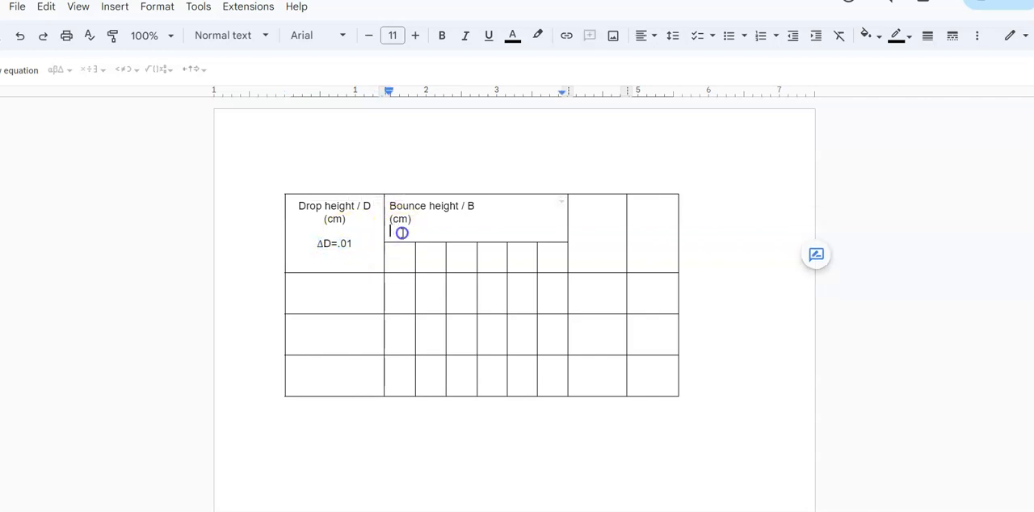
{"action": "key", "text": "ctrl+v"}
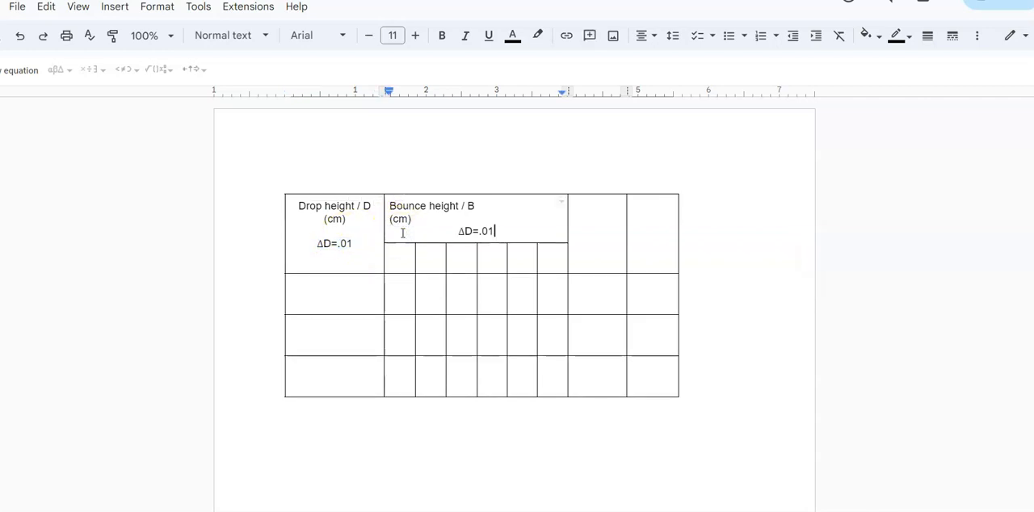
{"action": "left_click", "coordinate": [473, 231]}
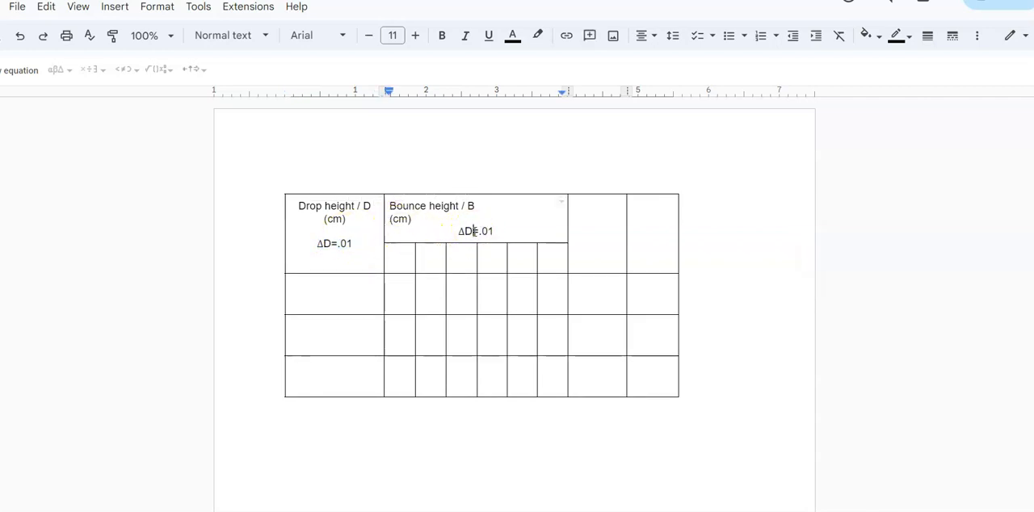
{"action": "left_click", "coordinate": [496, 230]}
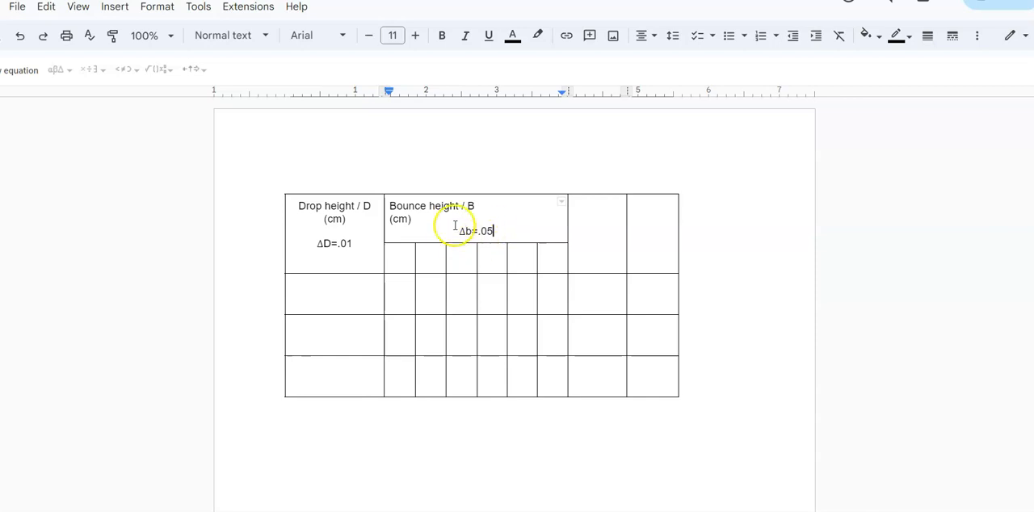
{"action": "left_click", "coordinate": [458, 231]}
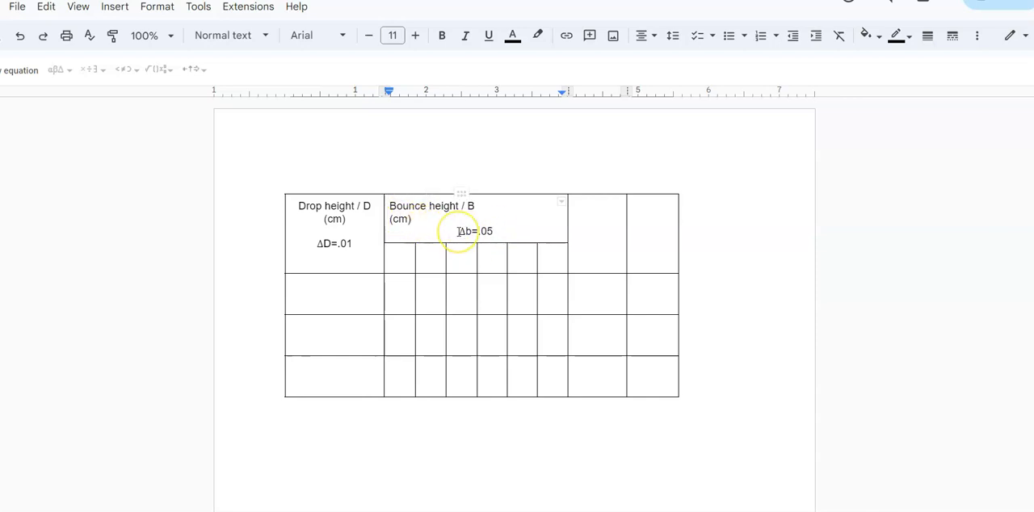
{"action": "key", "text": "ctrl+shift+l"}
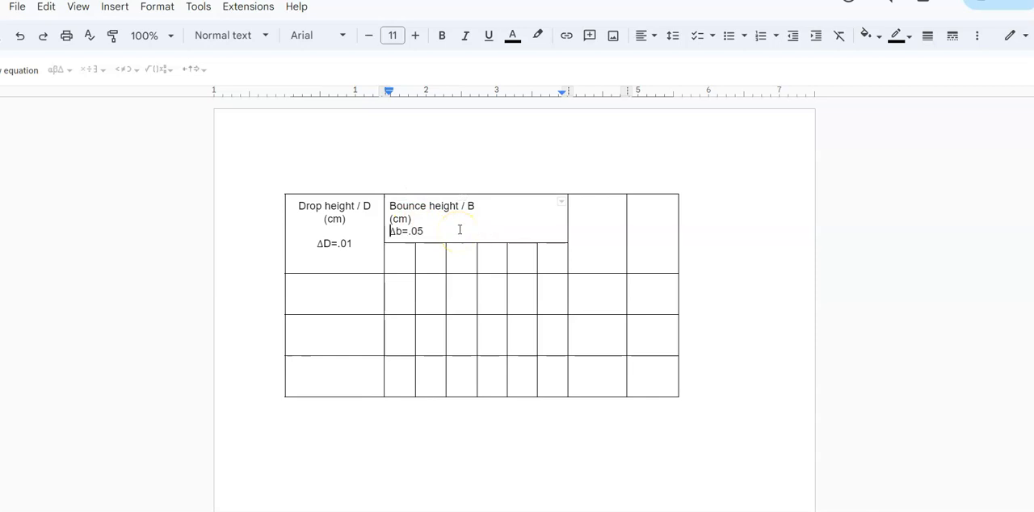
Center the bounce height header text and add a blank line between "(cm)" and "Δb=.05"
{"action": "left_click_drag", "start_coordinate": [384, 205], "coordinate": [387, 215]}
{"action": "left_click", "coordinate": [390, 207]}
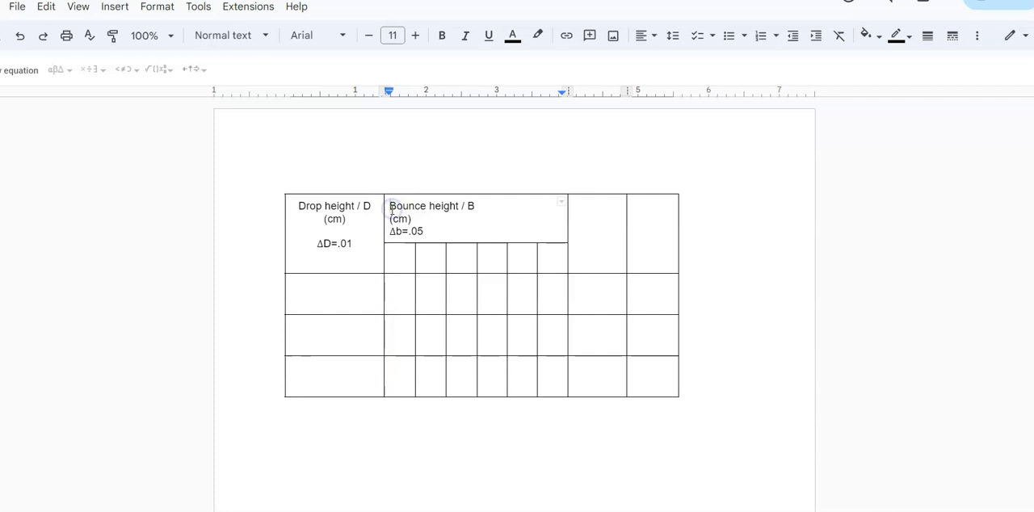
{"action": "left_click_drag", "start_coordinate": [390, 205], "coordinate": [434, 228]}
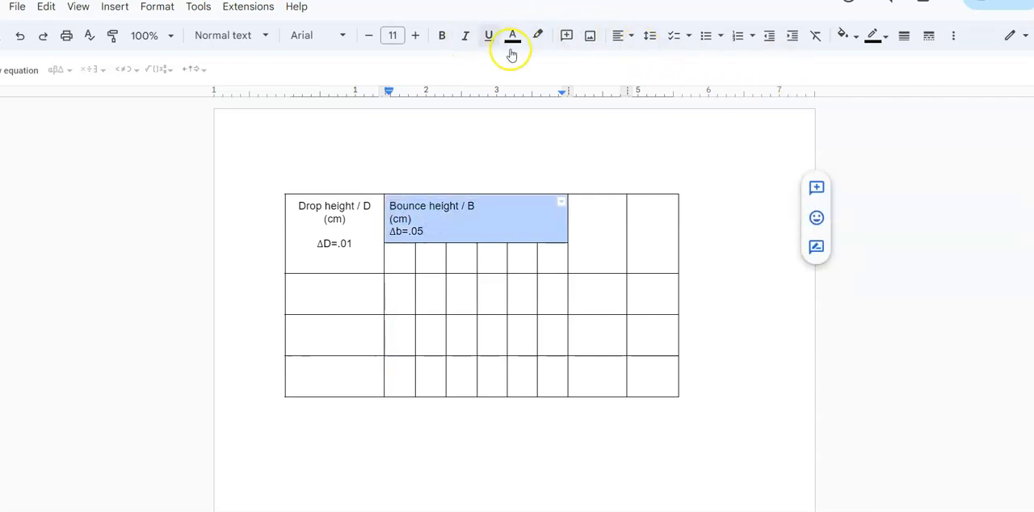
{"action": "left_click", "coordinate": [629, 36]}
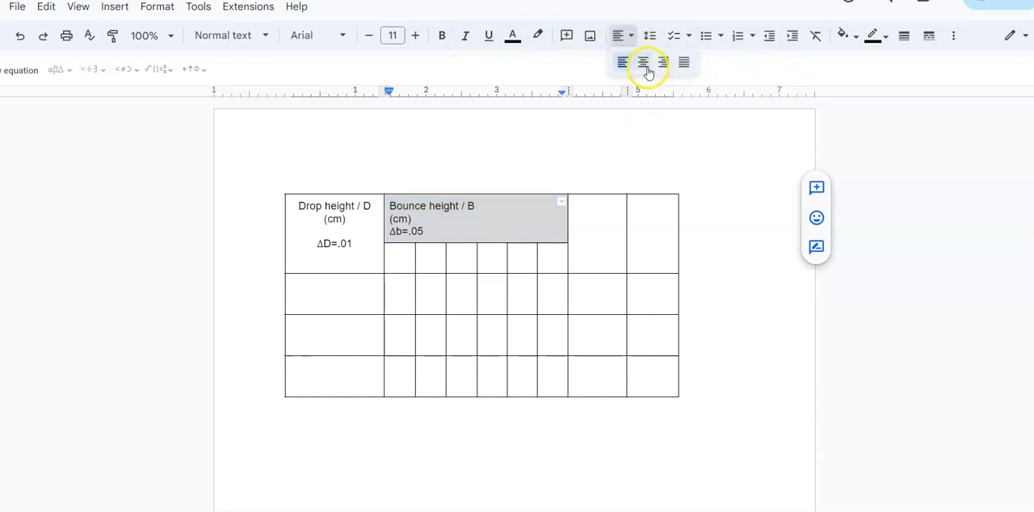
{"action": "left_click", "coordinate": [641, 63]}
{"action": "left_click", "coordinate": [501, 227]}
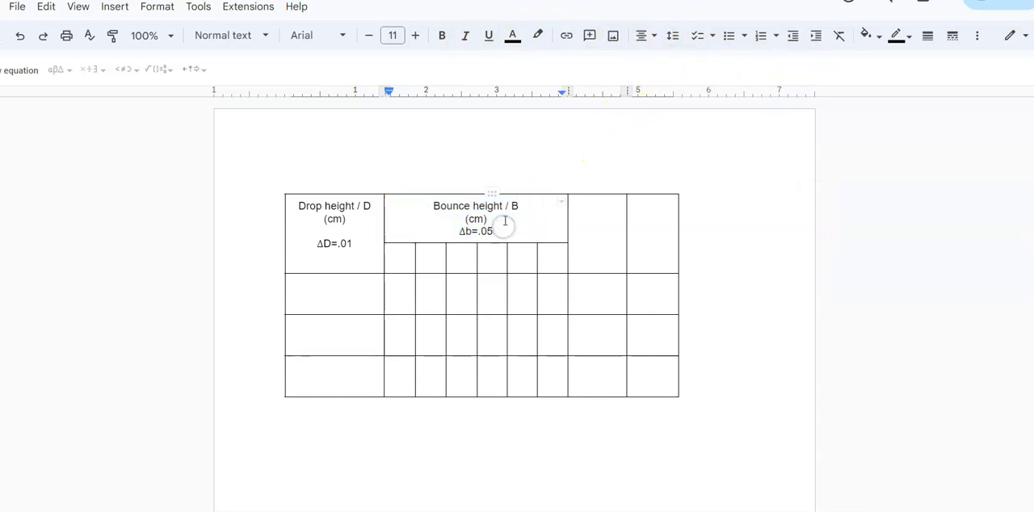
{"action": "key", "text": "Return"}
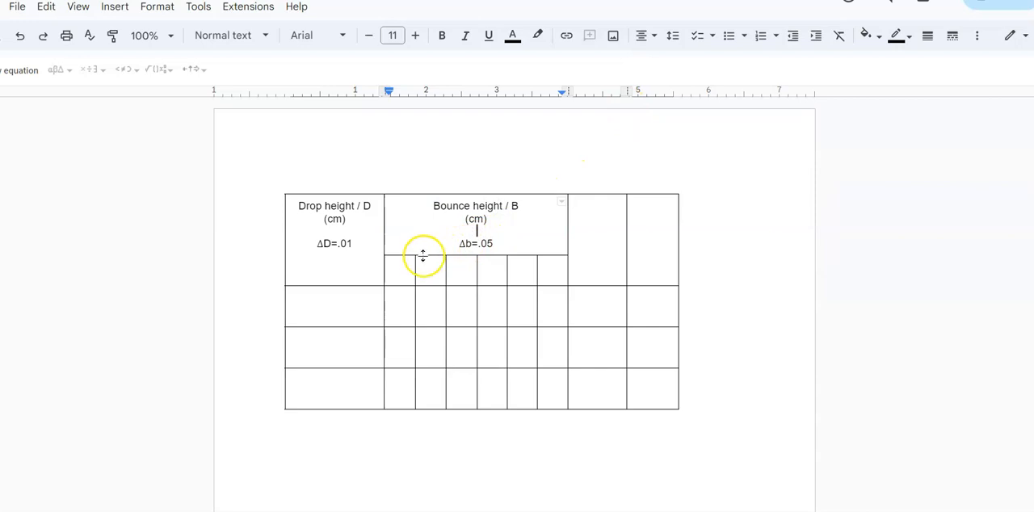
Label the first two trial subcolumns below the bounce height header "t1" and "t2"
{"action": "left_click", "coordinate": [401, 270]}
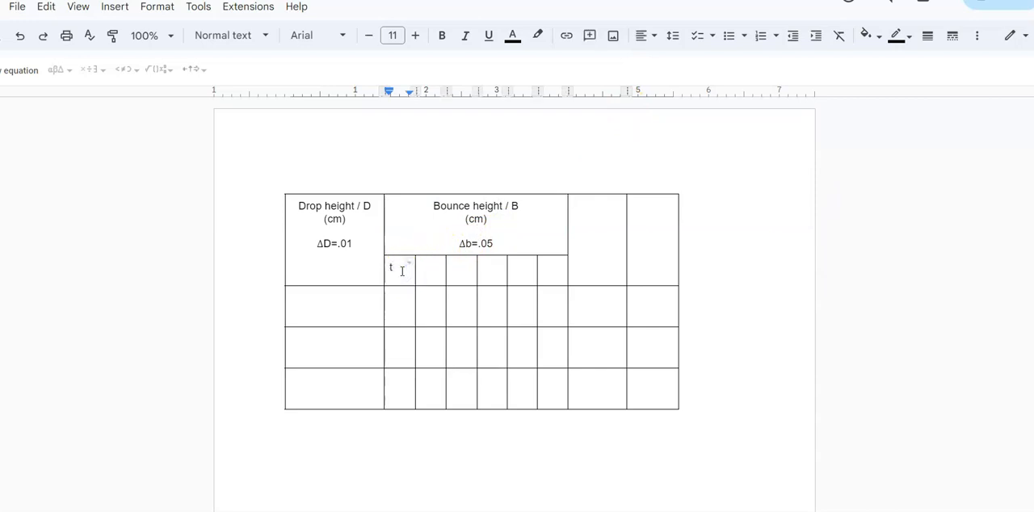
{"action": "key", "text": "Tab"}
{"action": "type", "text": "t2"}
{"action": "key", "text": "Tab"}
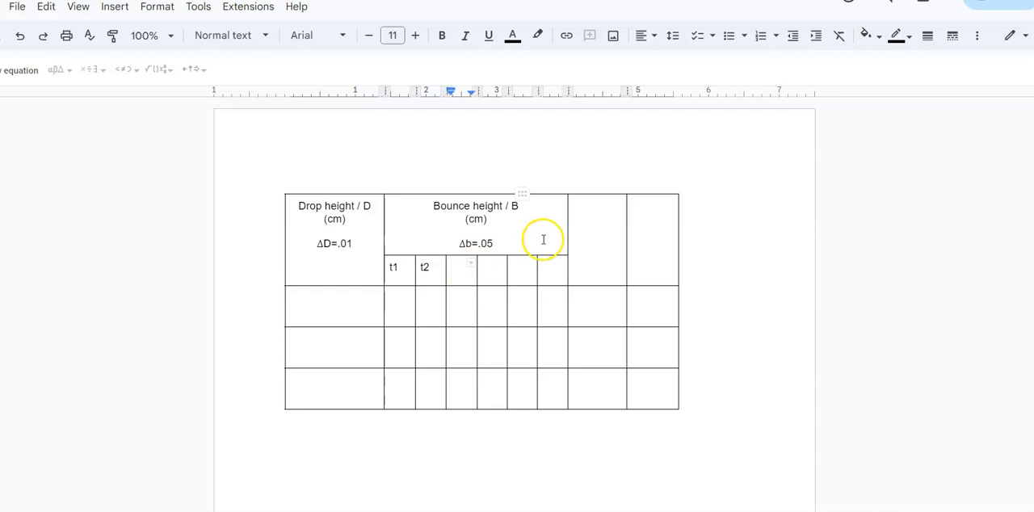
Enter "Average Bounce Height" in the header cell beside the bounce height header, followed by a blank line and "(cm)"
{"action": "left_click", "coordinate": [584, 219]}
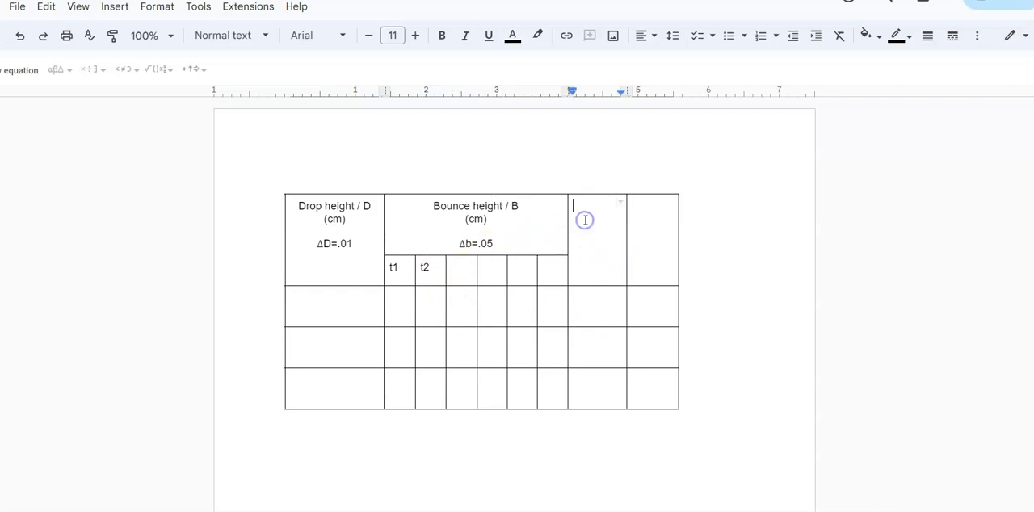
{"action": "type", "text": "averga"}
{"action": "key", "text": "BackSpace"}
{"action": "type", "text": "age hei"}
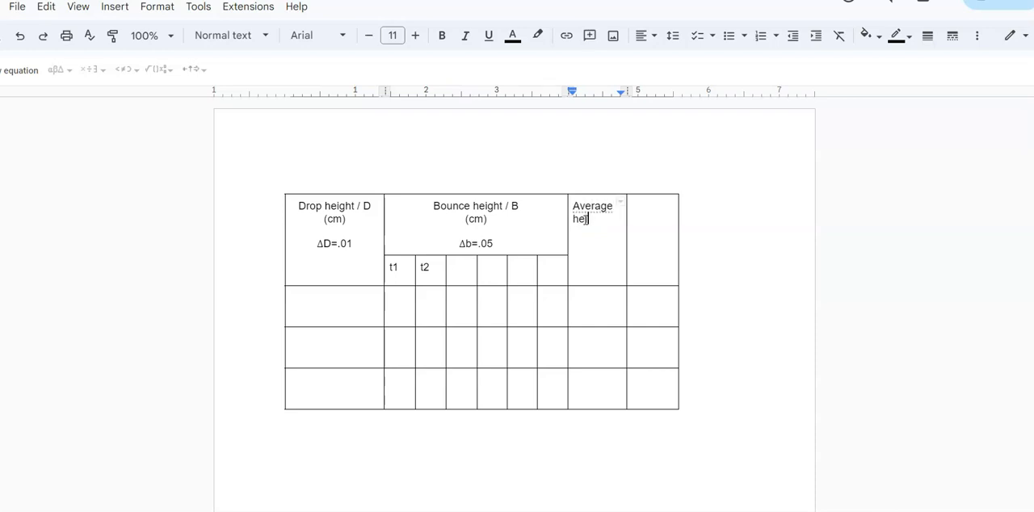
{"action": "type", "text": "e"}
{"action": "key", "text": "BackSpace"}
{"action": "key", "text": "BackSpace"}
{"action": "type", "text": "bounce g"}
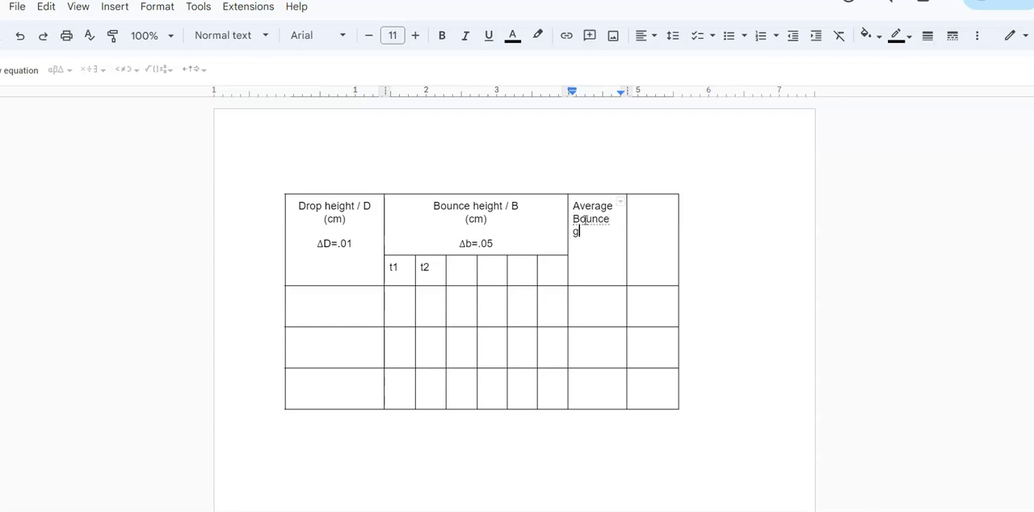
{"action": "key", "text": "BackSpace"}
{"action": "type", "text": "height"}
{"action": "key", "text": "Return"}
{"action": "type", "text": "(cm)"}
Enter "Random Error" in the last column's header cell, followed by a blank line and "(cm)"
{"action": "left_click", "coordinate": [638, 213]}
{"action": "type", "text": "Random er"}
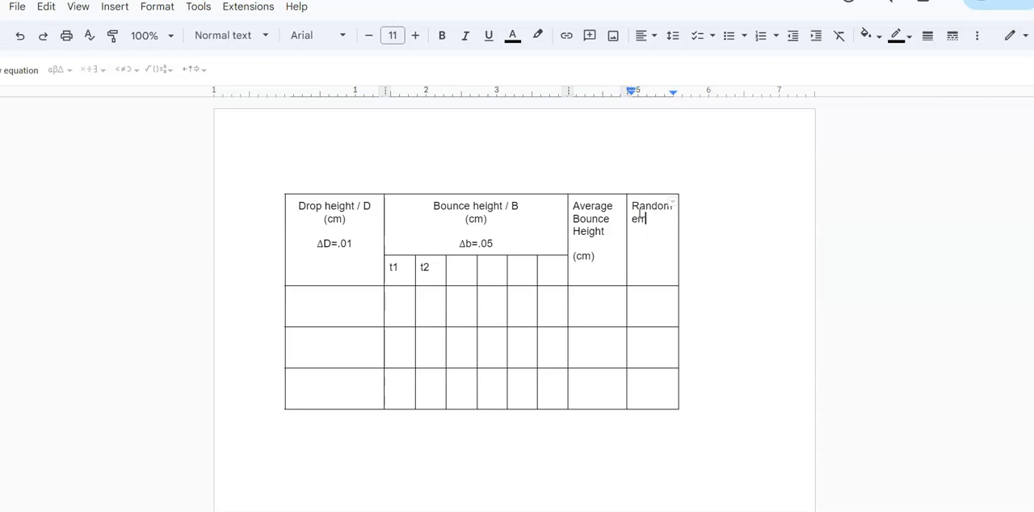
{"action": "type", "text": "ror"}
{"action": "key", "text": "Return"}
{"action": "type", "text": "(cm)"}
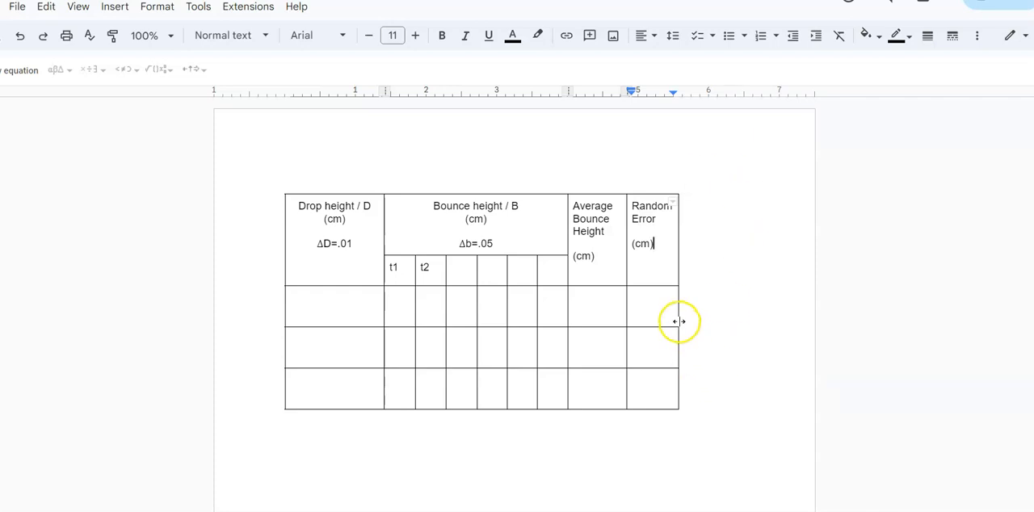
Widen the Random Error column by extending the table's outer edge, and widen the Average Bounce Height column slightly
{"action": "left_click_drag", "start_coordinate": [679, 321], "coordinate": [725, 320]}
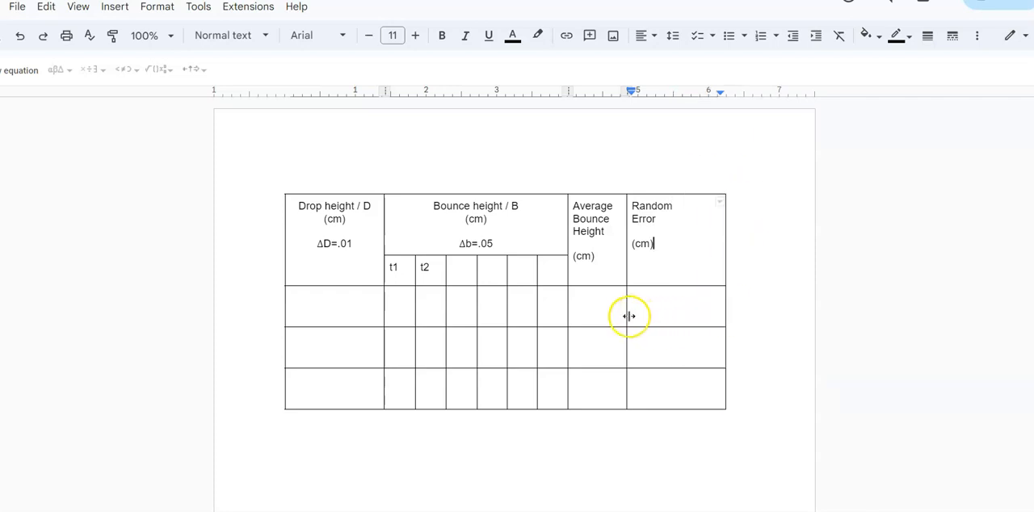
{"action": "left_click_drag", "start_coordinate": [627, 315], "coordinate": [643, 315]}
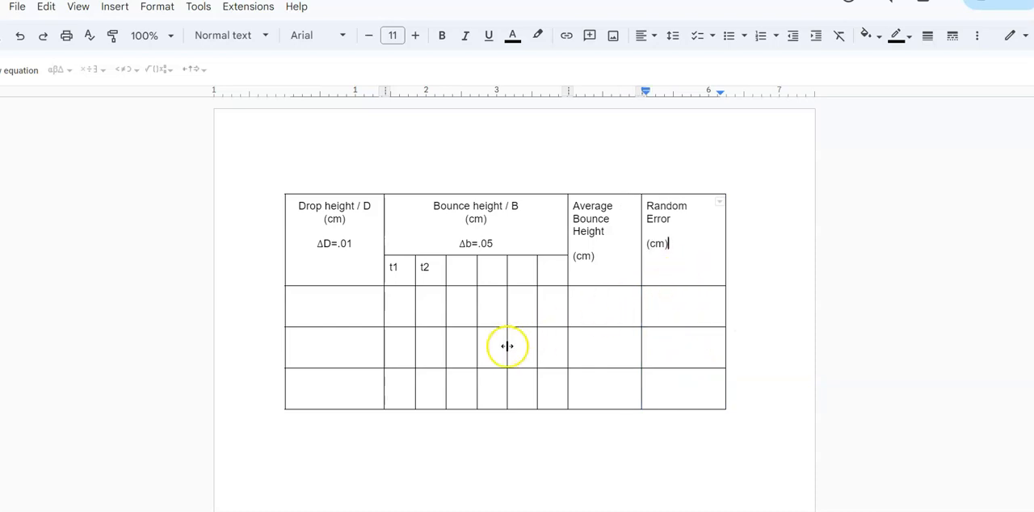